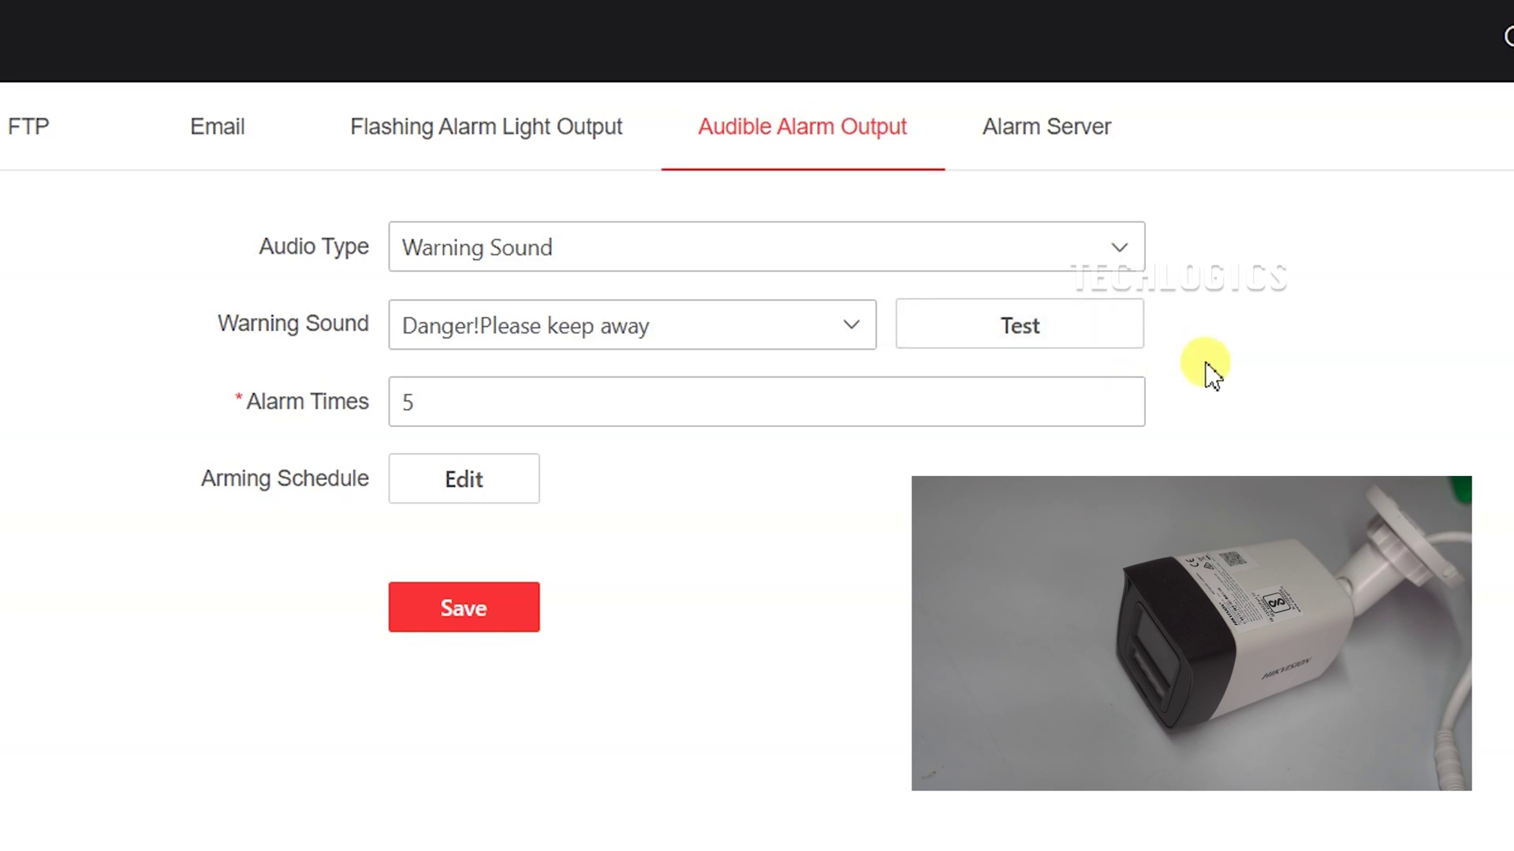
Play the chosen warning sound on the camera with Test.
{"action": "left_click", "coordinate": [937, 334]}
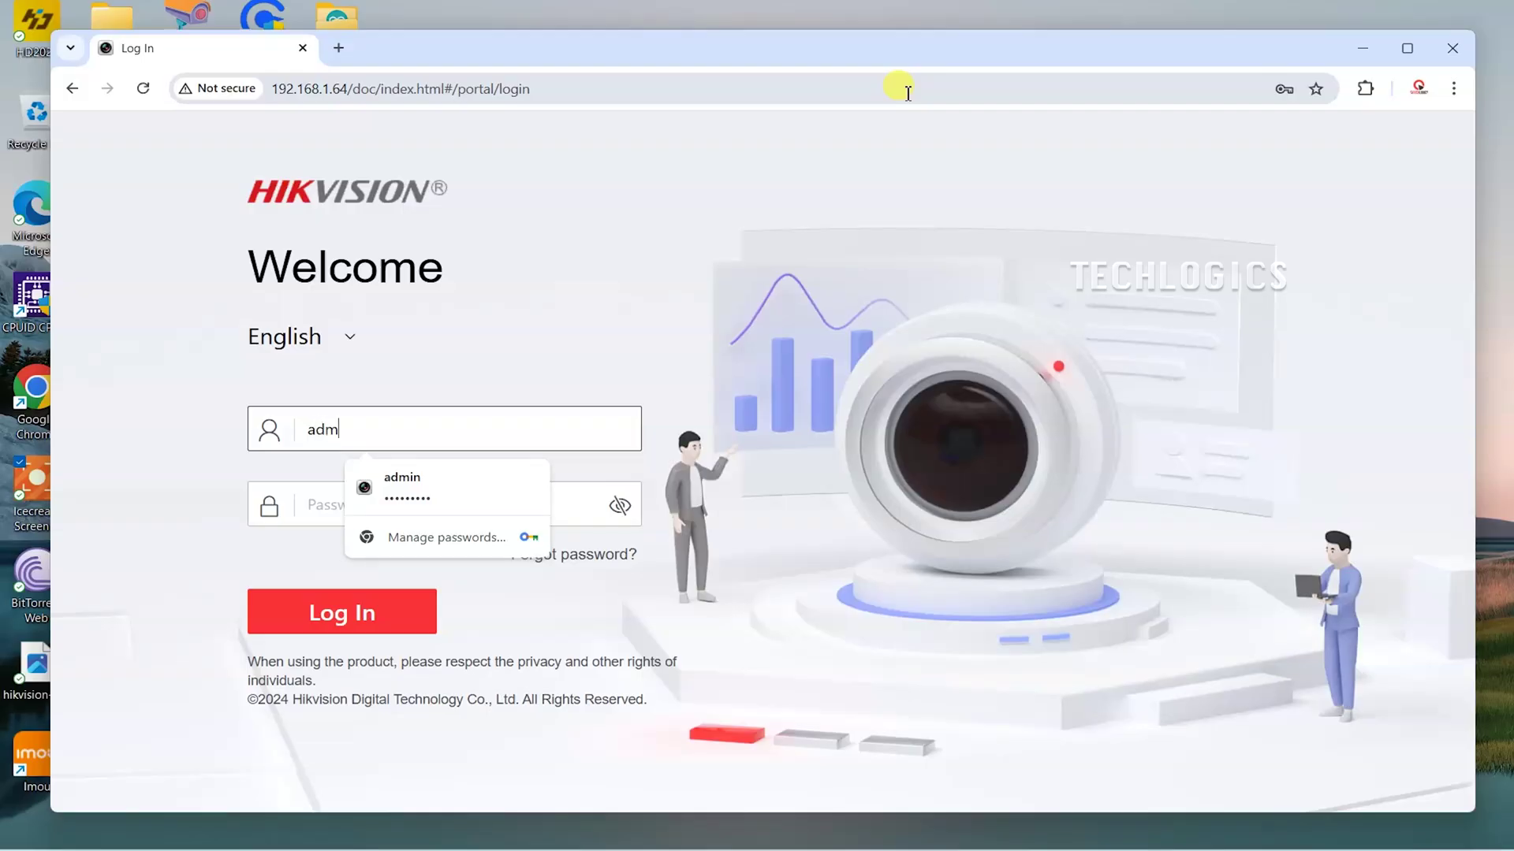
Log in with the password and enable the camera's built-in microphone.
{"action": "key", "text": "Tab"}
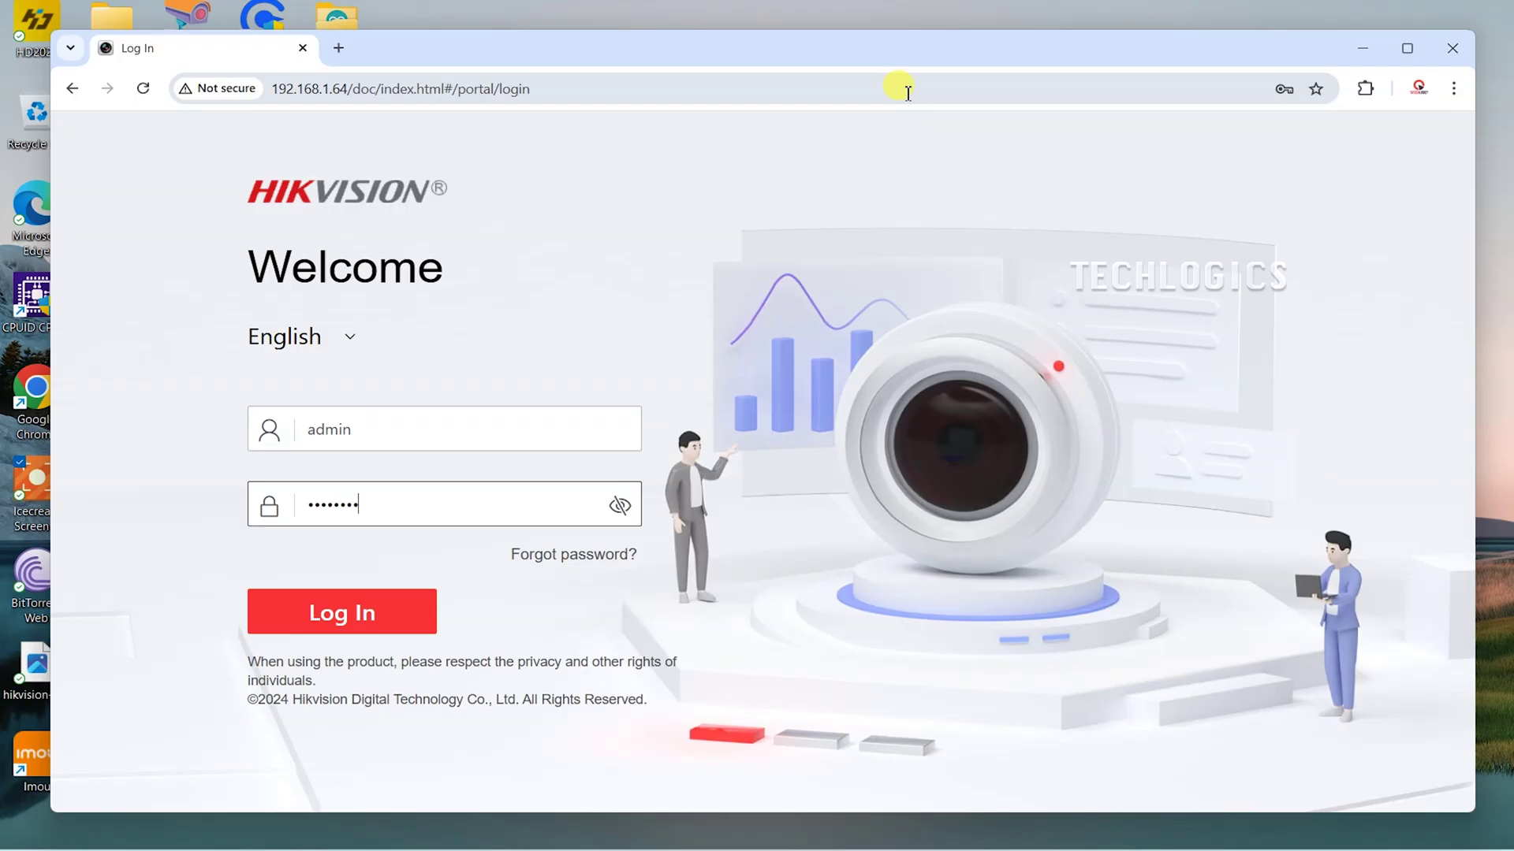
{"action": "key", "text": "Return"}
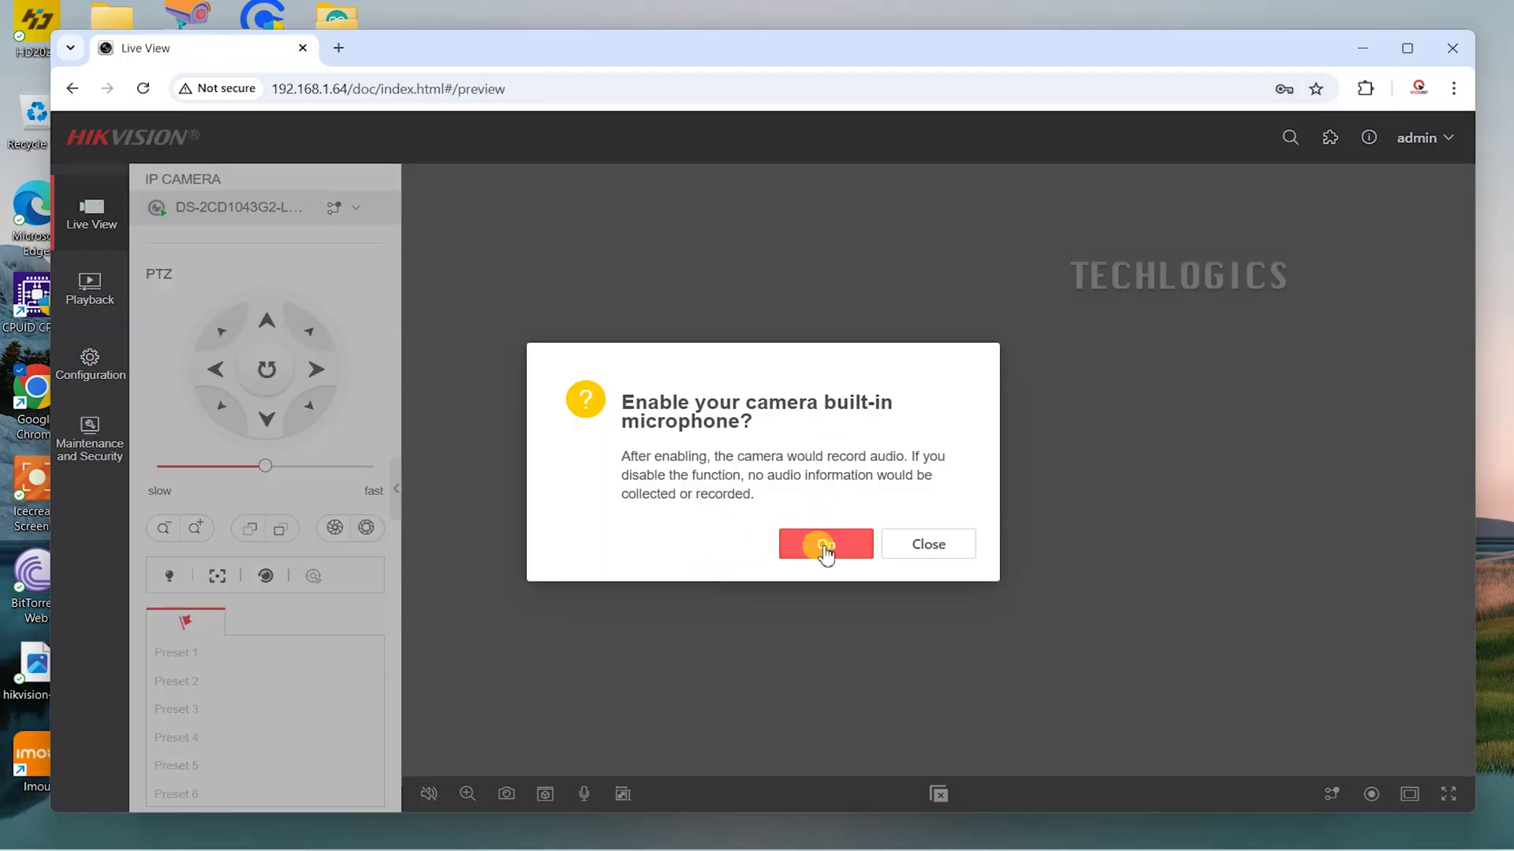
{"action": "left_click", "coordinate": [827, 546]}
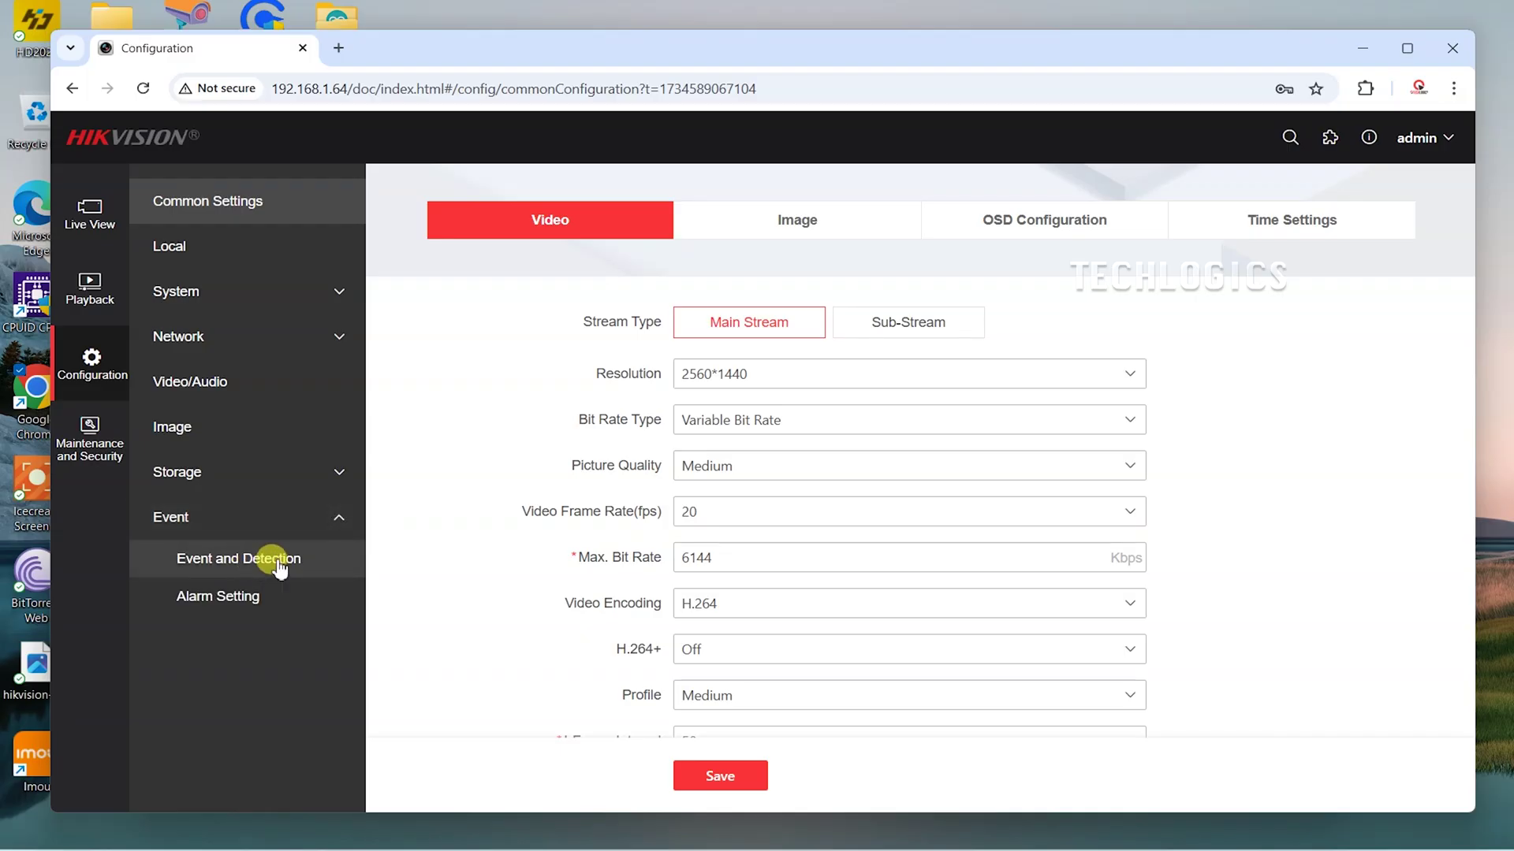
Turn on motion detection with dynamic analysis in Event and Detection.
{"action": "left_click", "coordinate": [316, 567]}
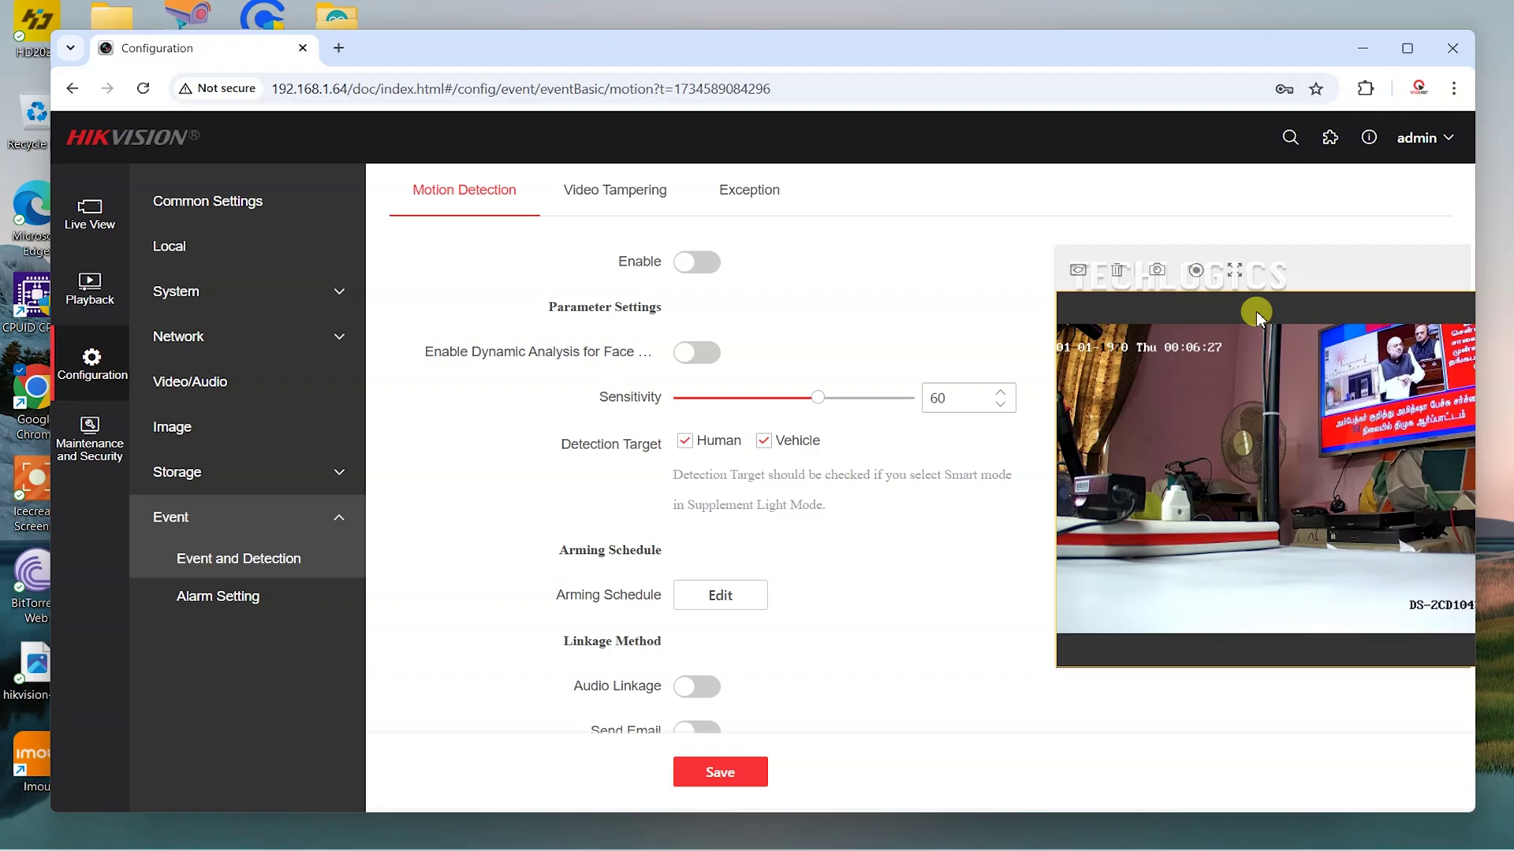
{"action": "key", "text": "super+Up"}
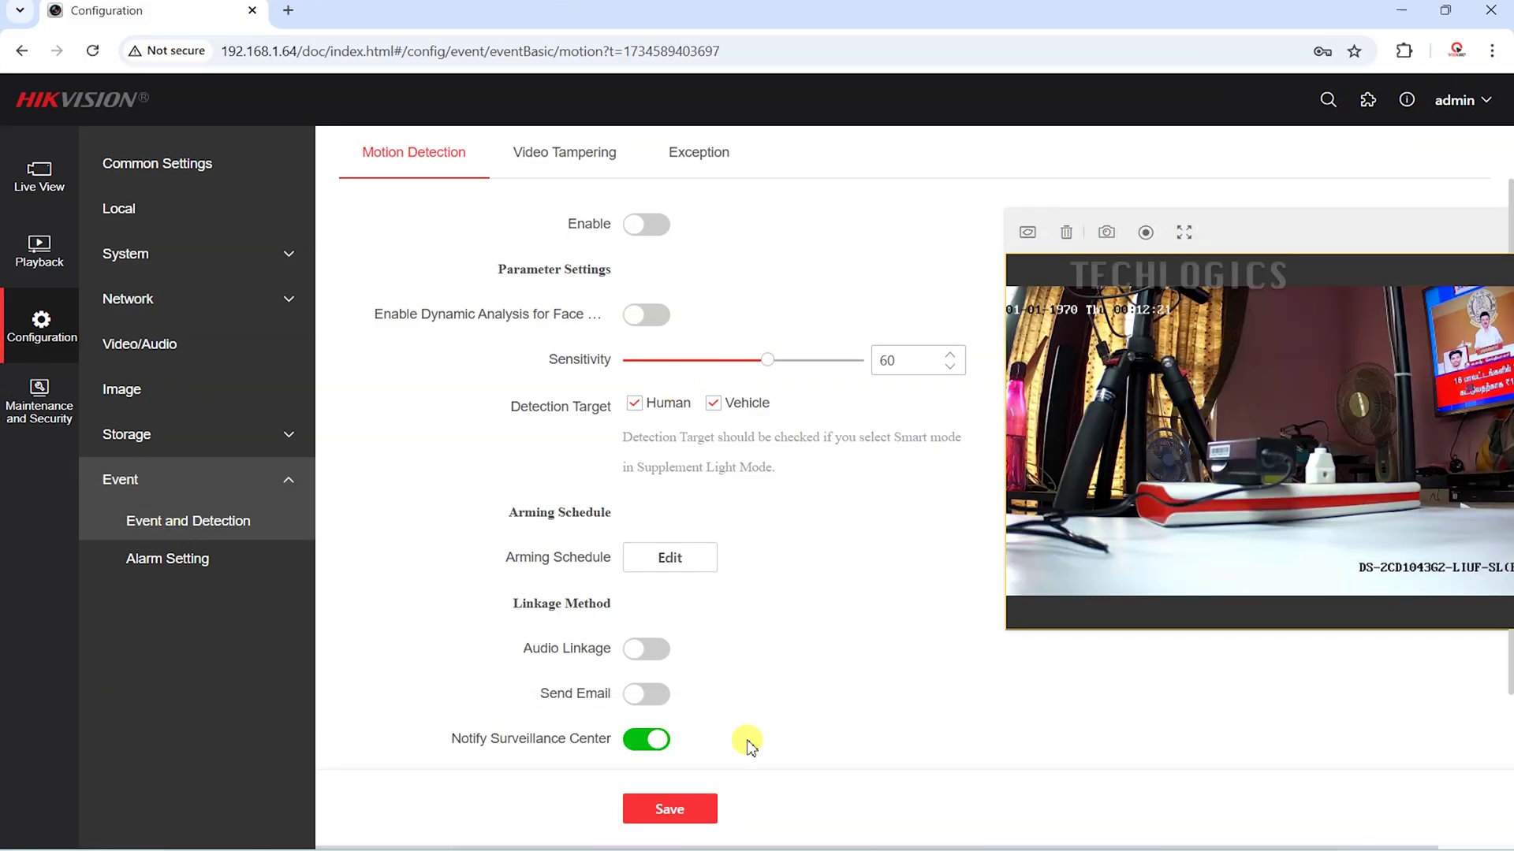
{"action": "mouse_move", "coordinate": [837, 845]}
{"action": "left_mouse_down"}
{"action": "mouse_move", "coordinate": [899, 840]}
{"action": "mouse_move", "coordinate": [870, 842]}
{"action": "left_mouse_up"}
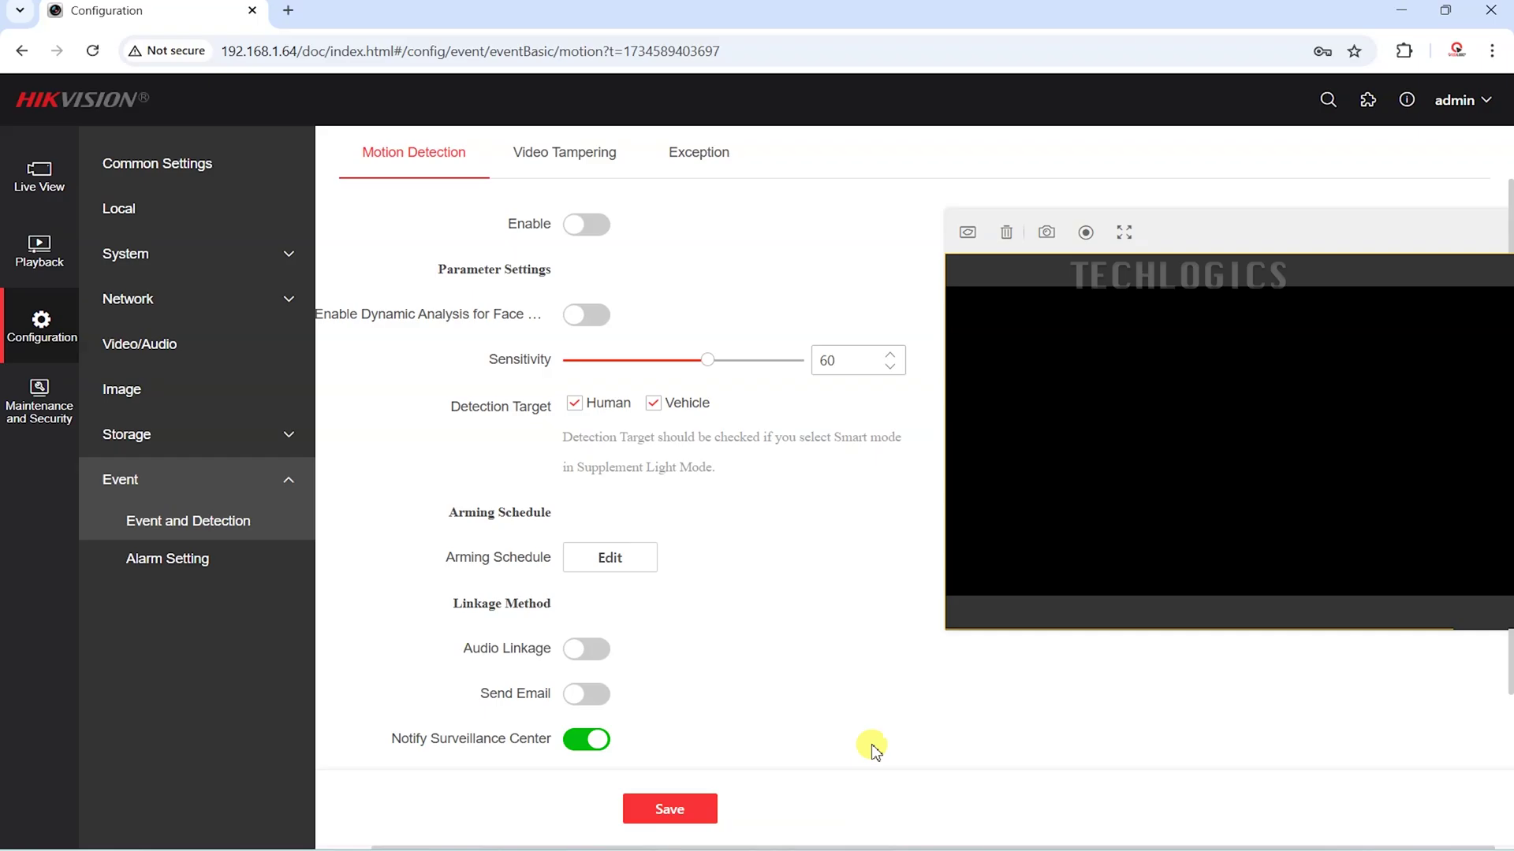
{"action": "left_click", "coordinate": [598, 225]}
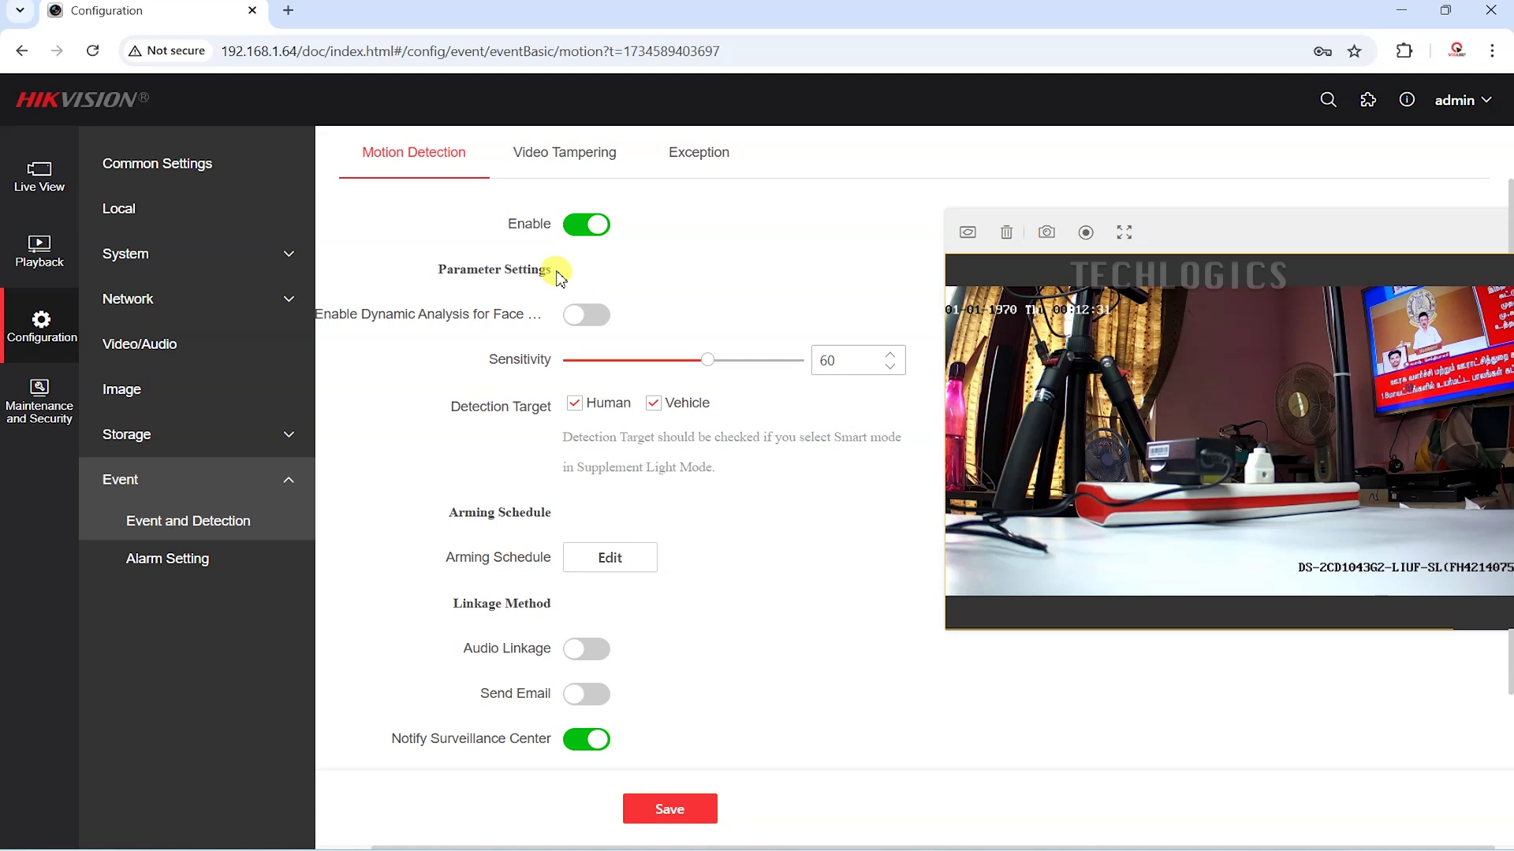
{"action": "left_click", "coordinate": [596, 323]}
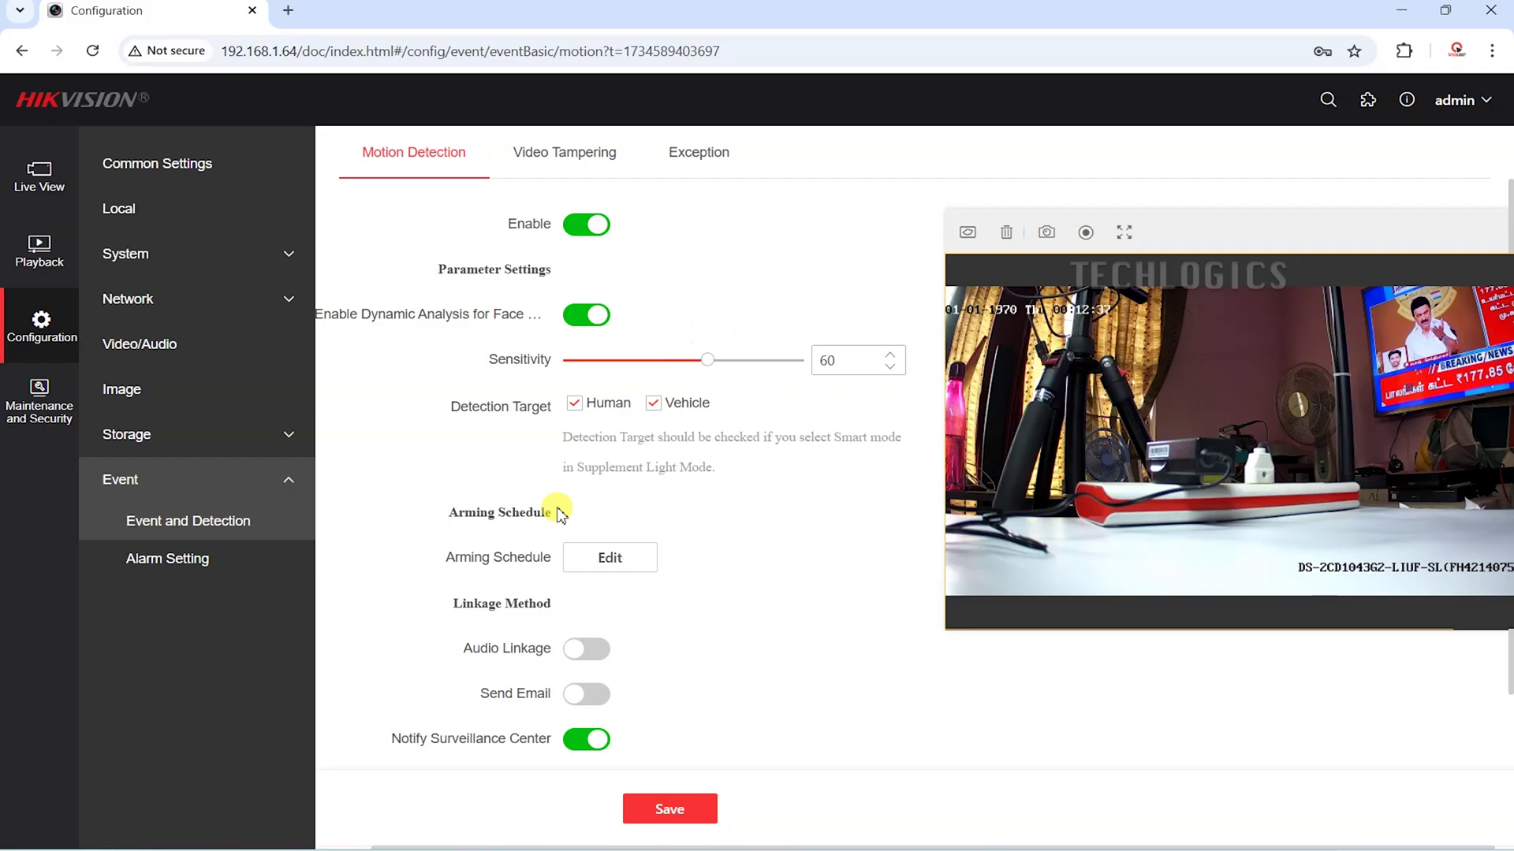
Accept the all-week arming schedule, enable audio linkage, extend the detection area downward and save.
{"action": "left_click", "coordinate": [582, 564]}
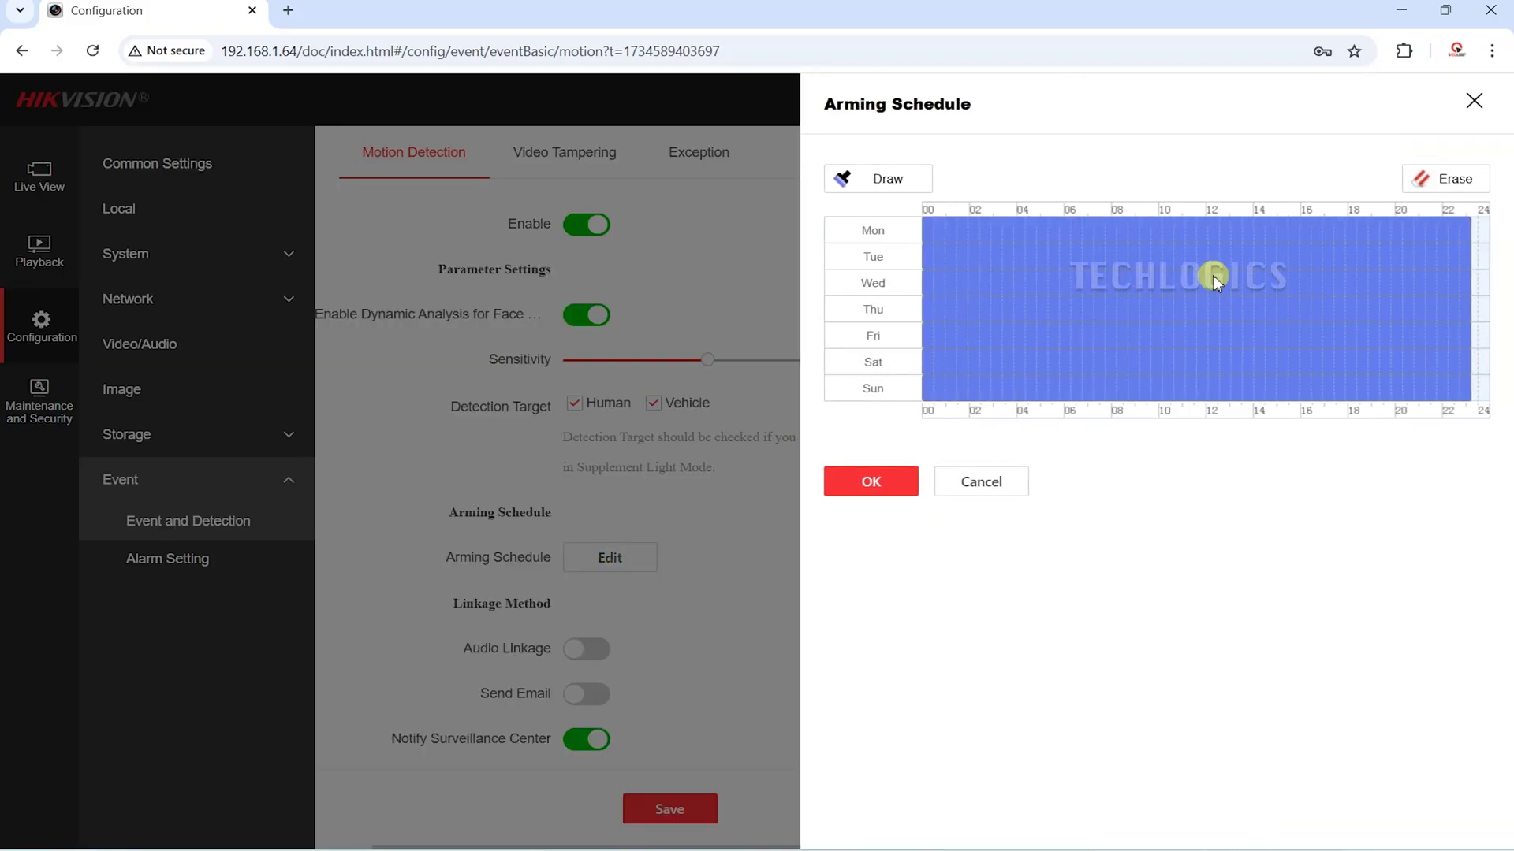
{"action": "left_click", "coordinate": [890, 499]}
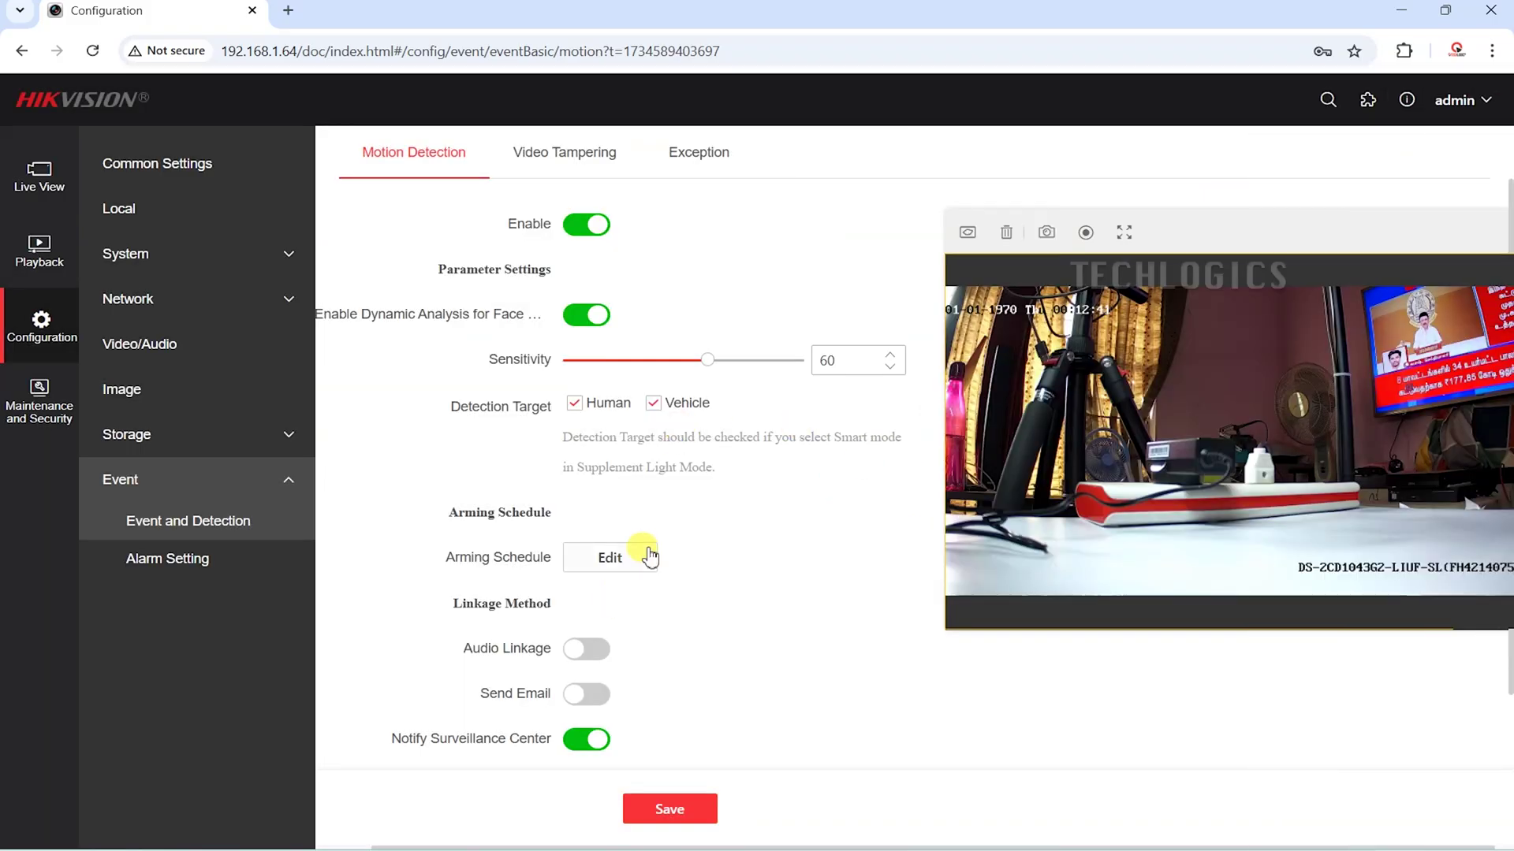
{"action": "left_click", "coordinate": [587, 653]}
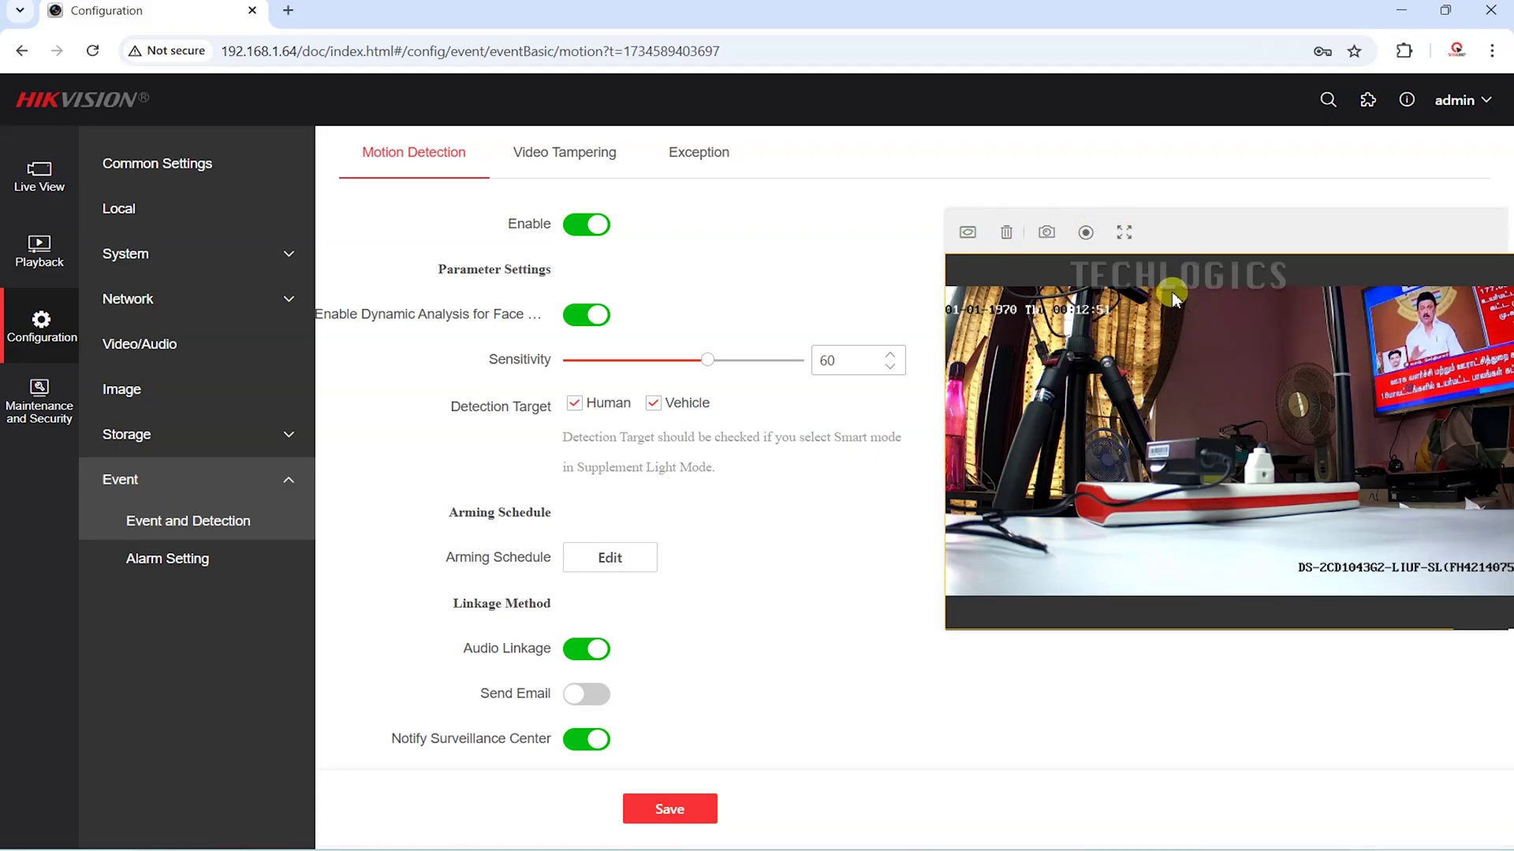
{"action": "left_click_drag", "start_coordinate": [1425, 455], "coordinate": [1503, 538]}
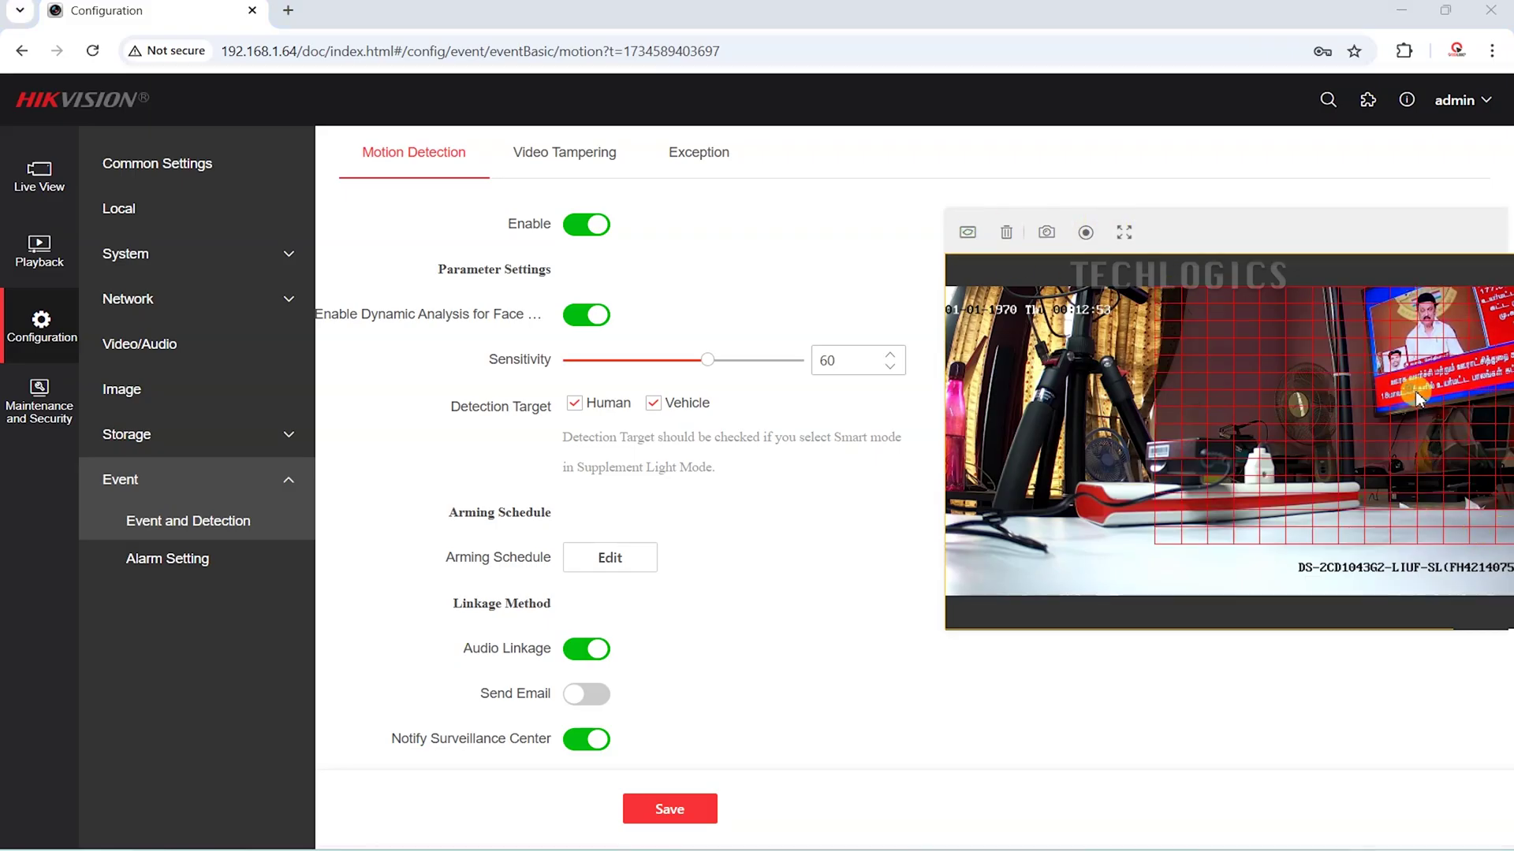
{"action": "left_click", "coordinate": [674, 808]}
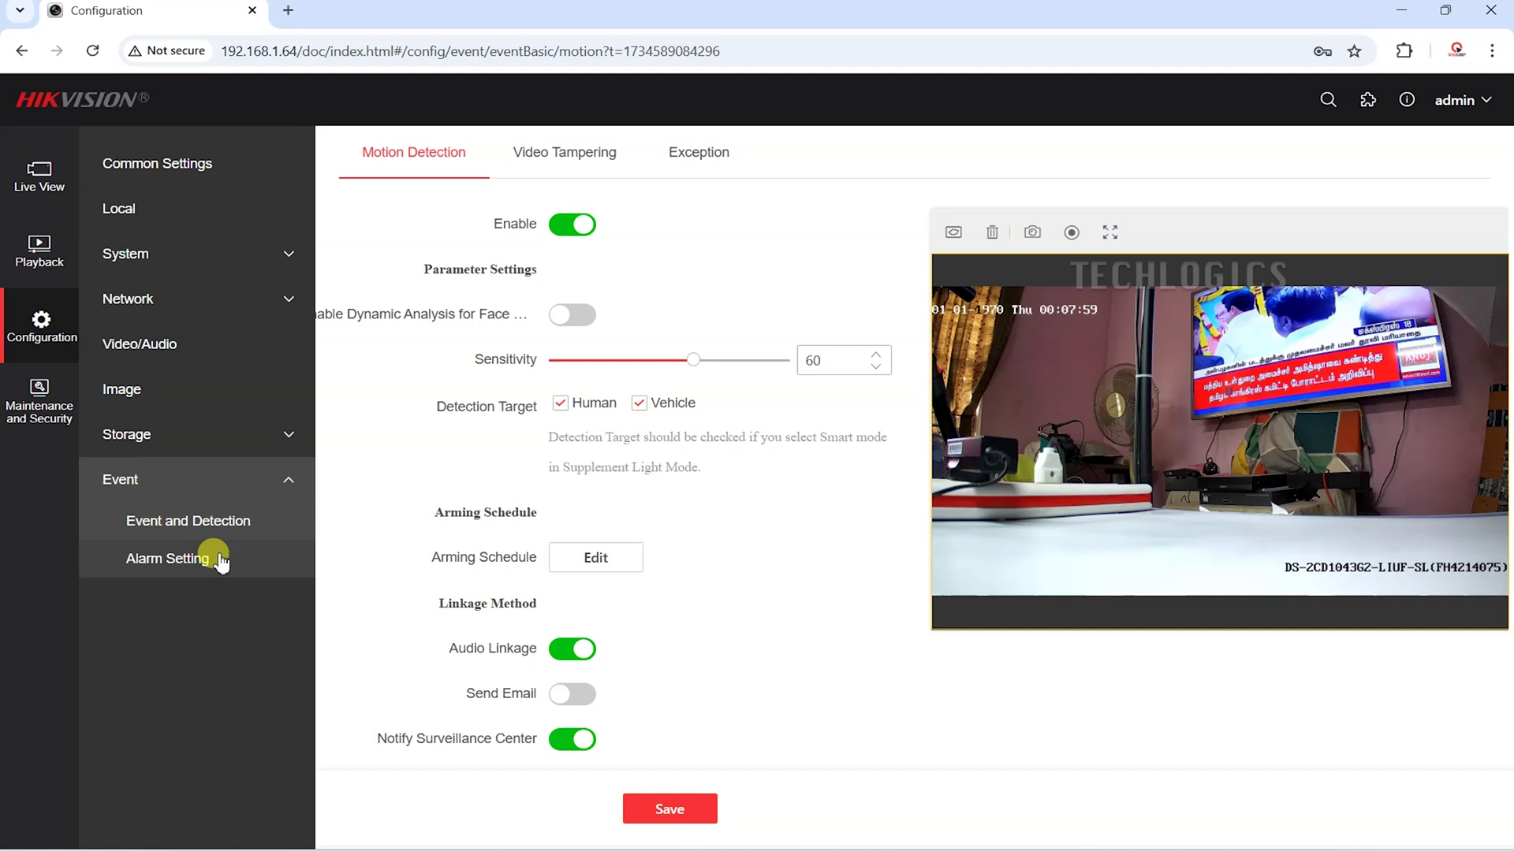
Show Audible Alarm Output under Alarm Setting, keeping Warning Sound type and Siren.
{"action": "left_click", "coordinate": [220, 562]}
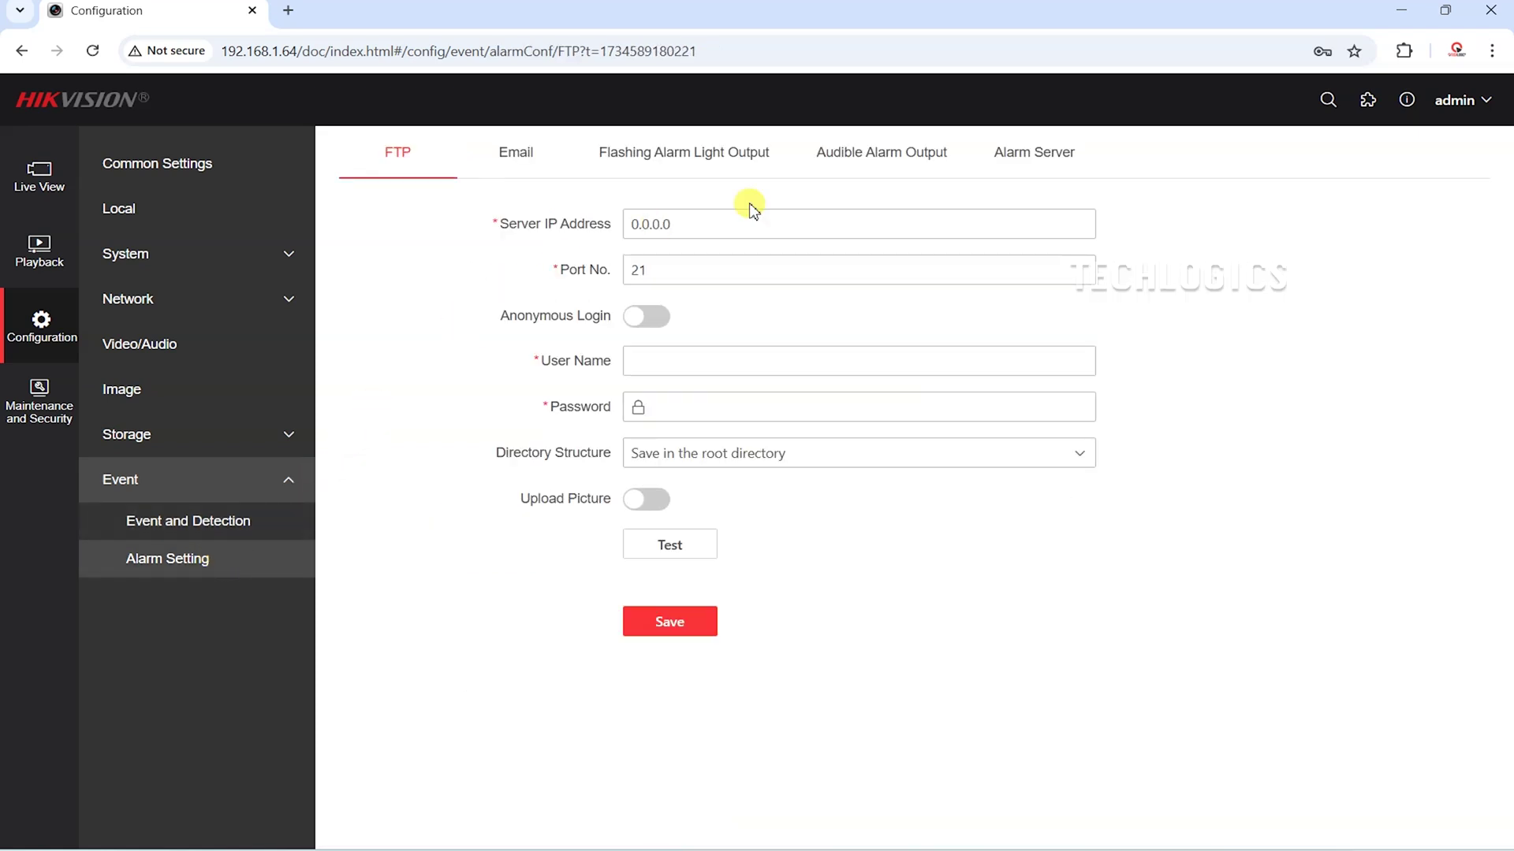
{"action": "left_click", "coordinate": [900, 158]}
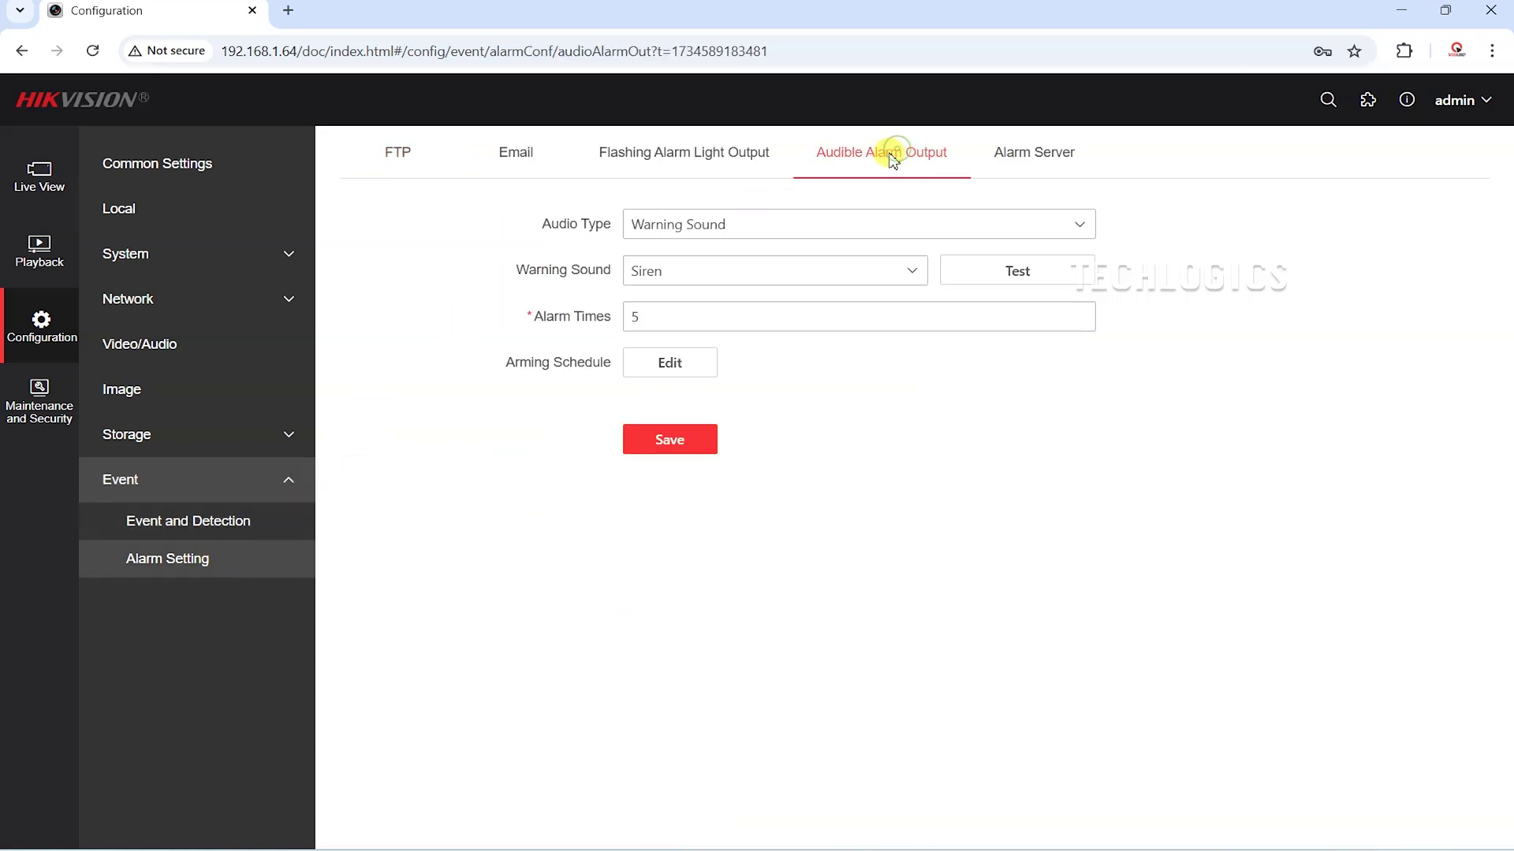
{"action": "left_click", "coordinate": [759, 231]}
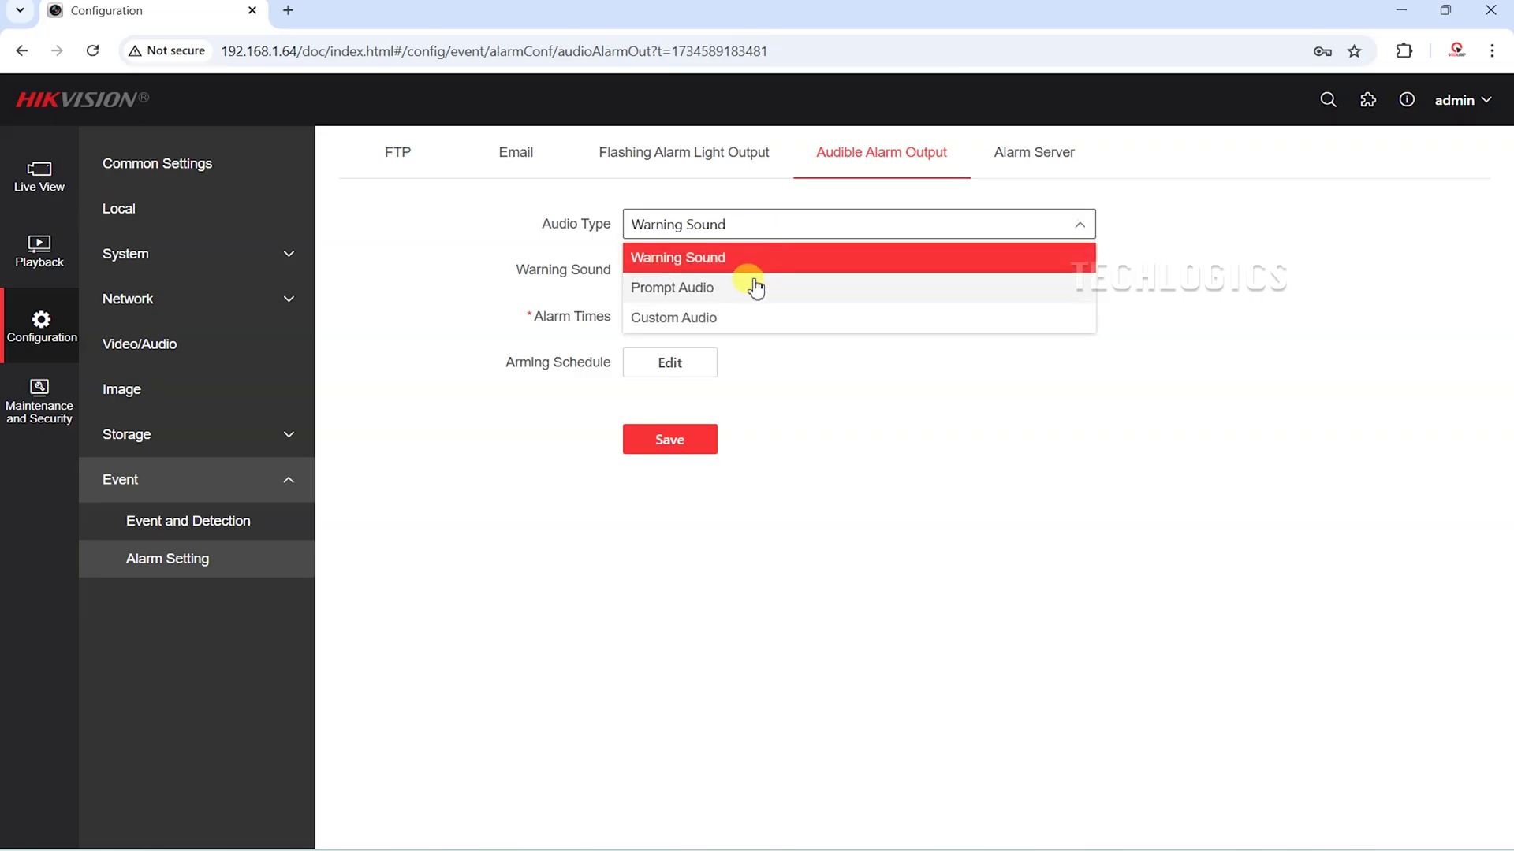
{"action": "left_click", "coordinate": [960, 240]}
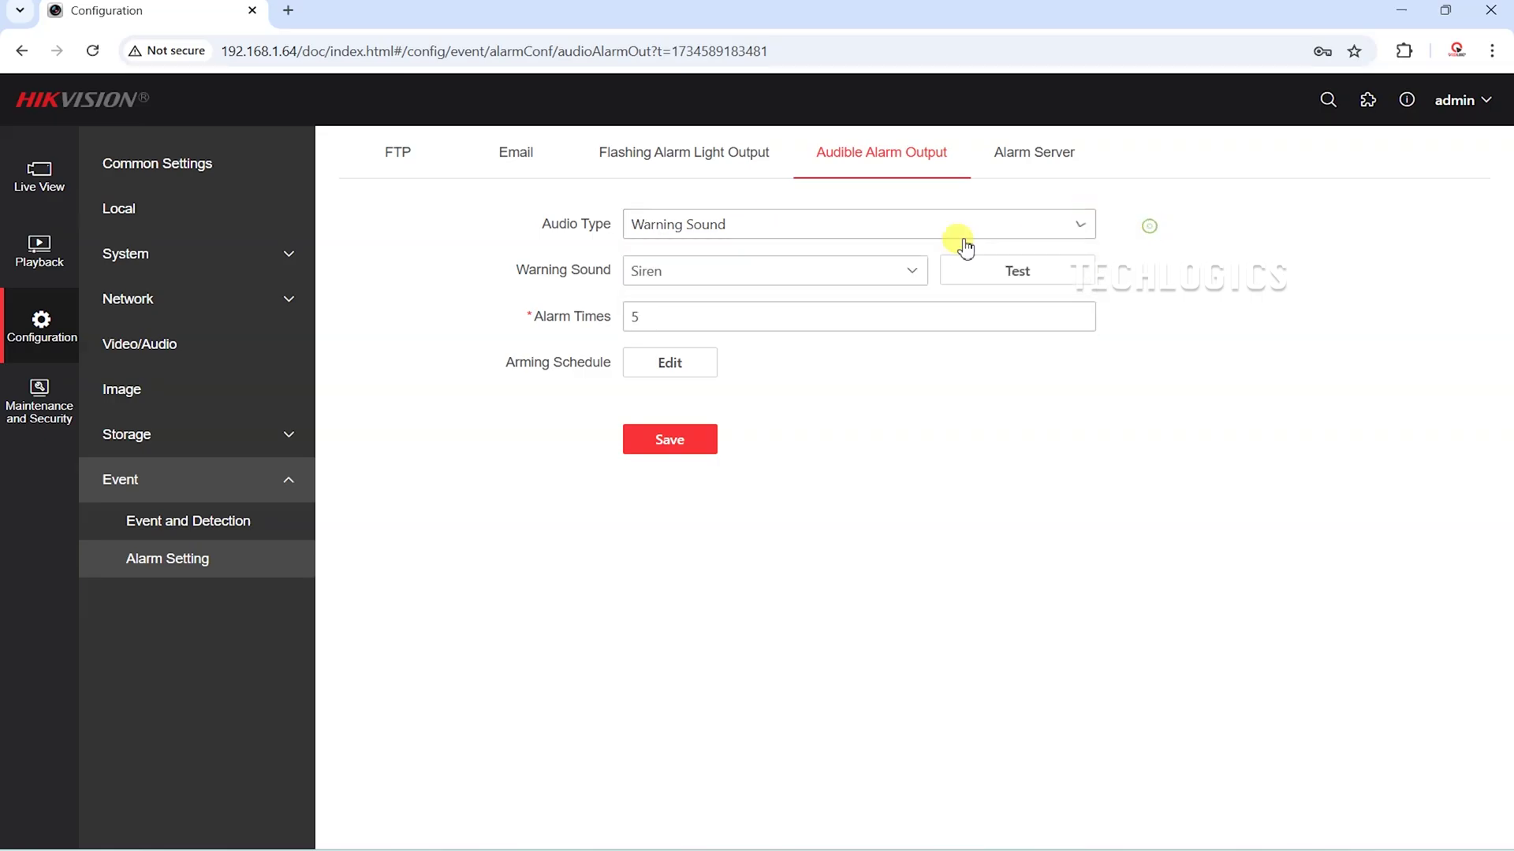
{"action": "left_click", "coordinate": [739, 281]}
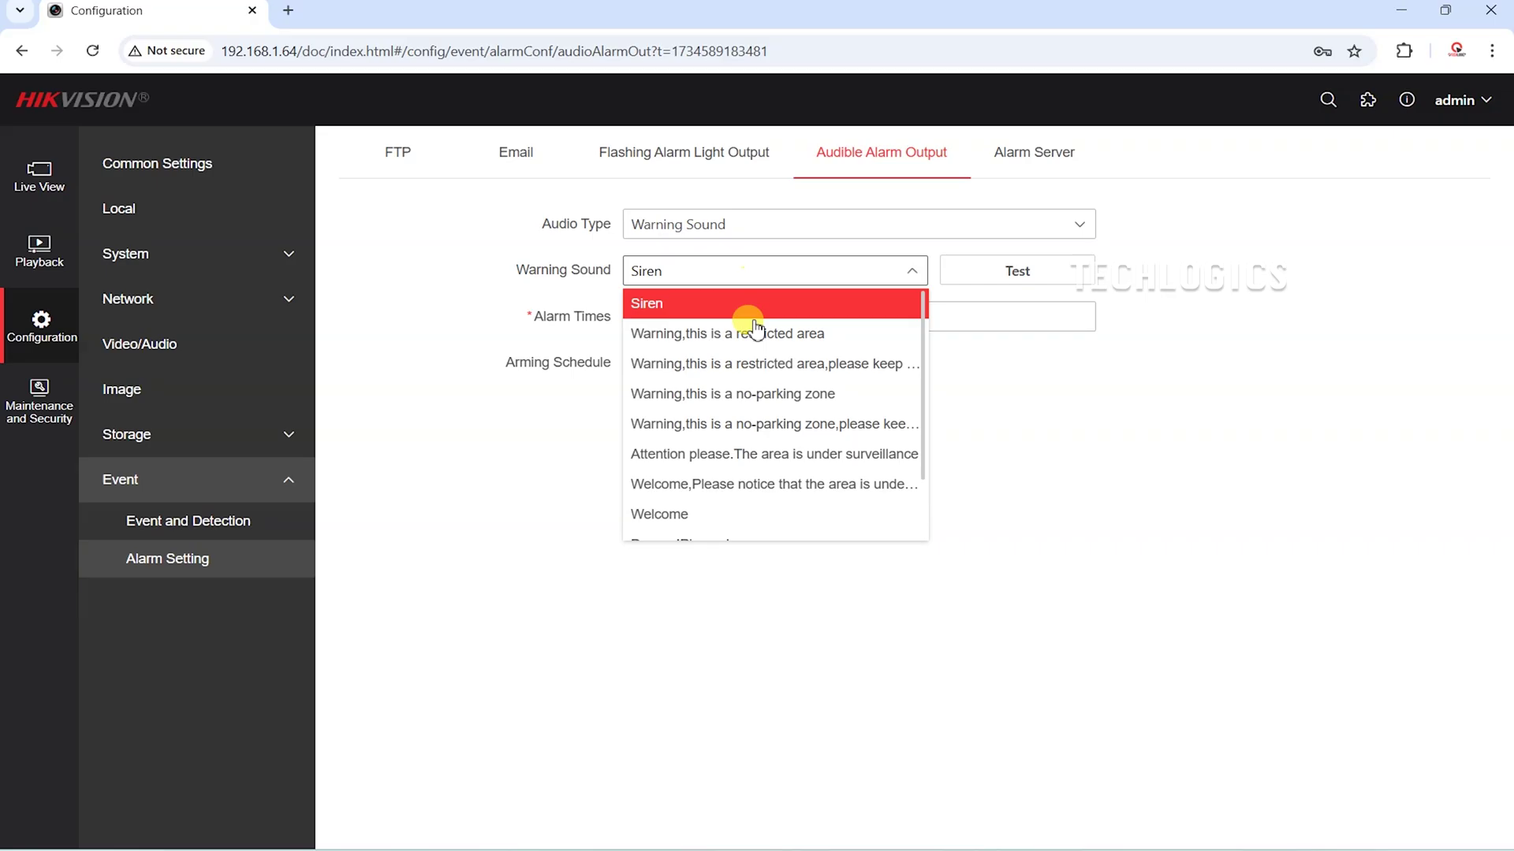
{"action": "scroll", "coordinate": [750, 397], "scroll_direction": "down", "scroll_amount": 2}
{"action": "scroll", "coordinate": [752, 404], "scroll_direction": "up", "scroll_amount": 2}
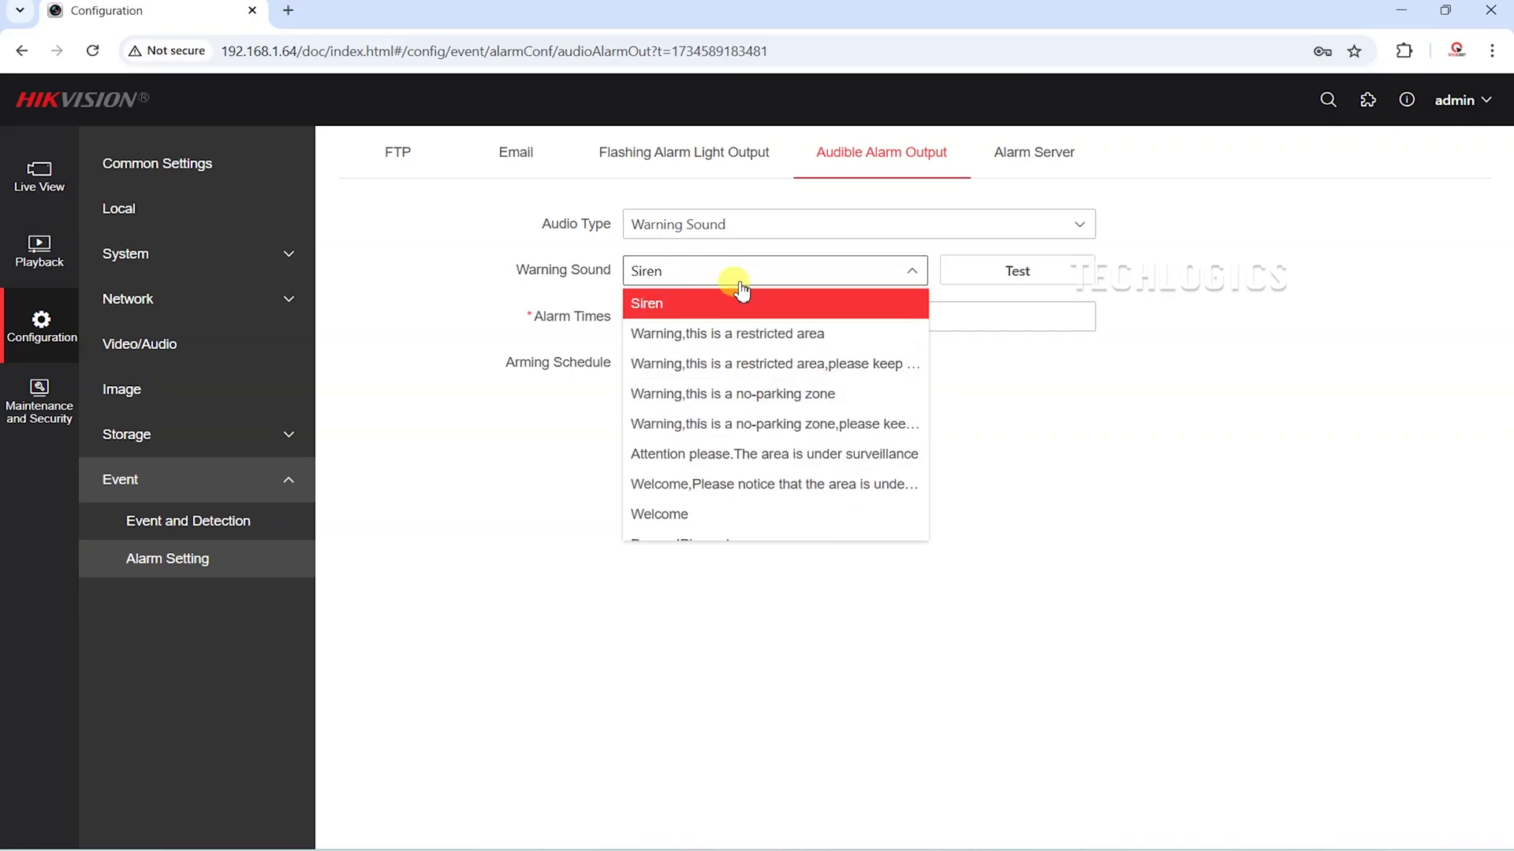
{"action": "left_click", "coordinate": [1106, 288]}
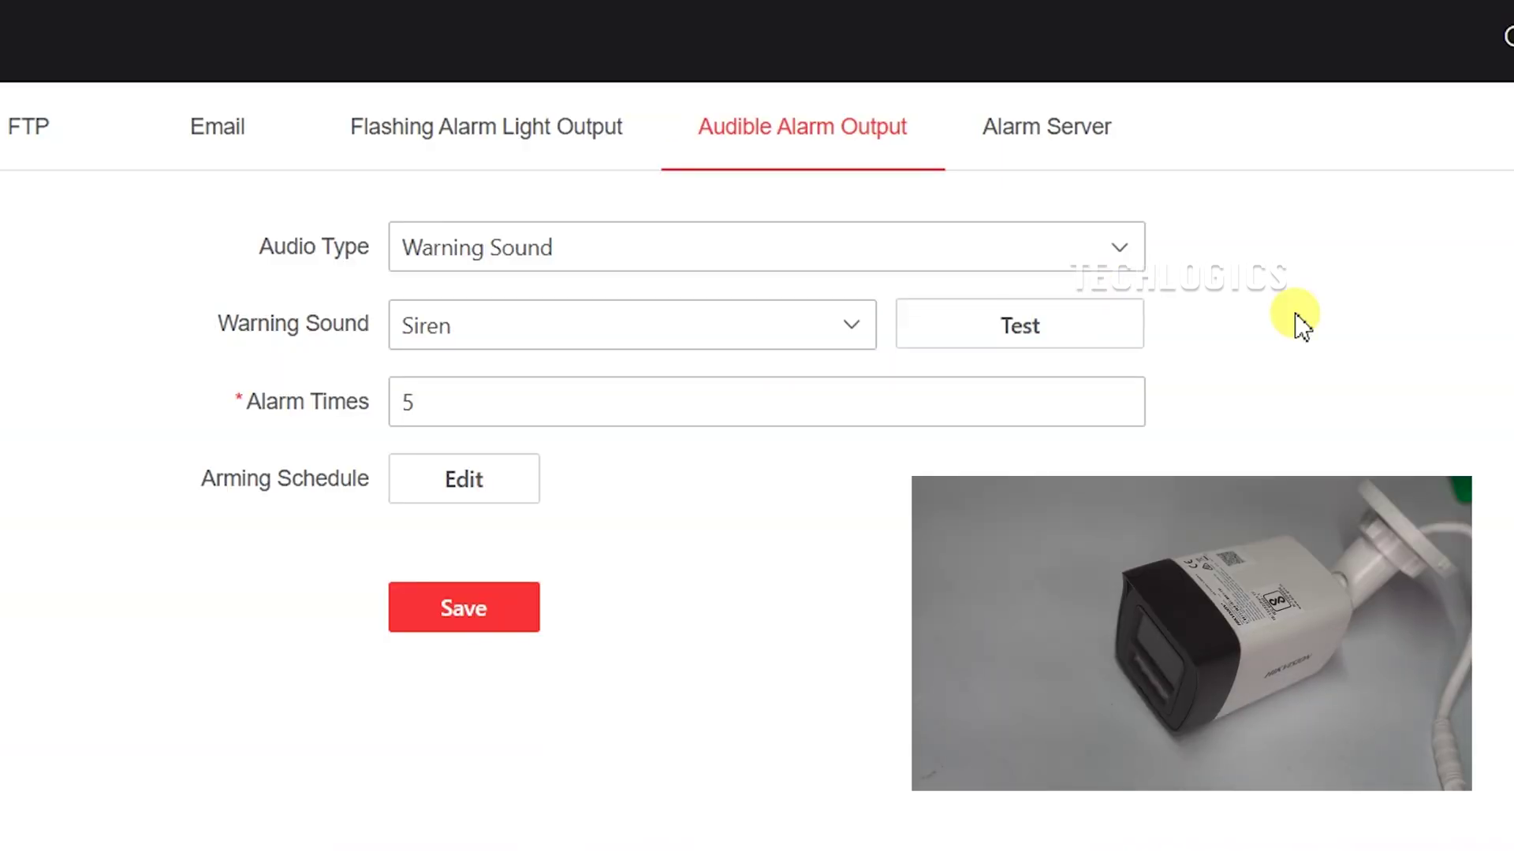
Test Siren, the restricted area warning and the longer keep-away message.
{"action": "left_click", "coordinate": [1091, 343]}
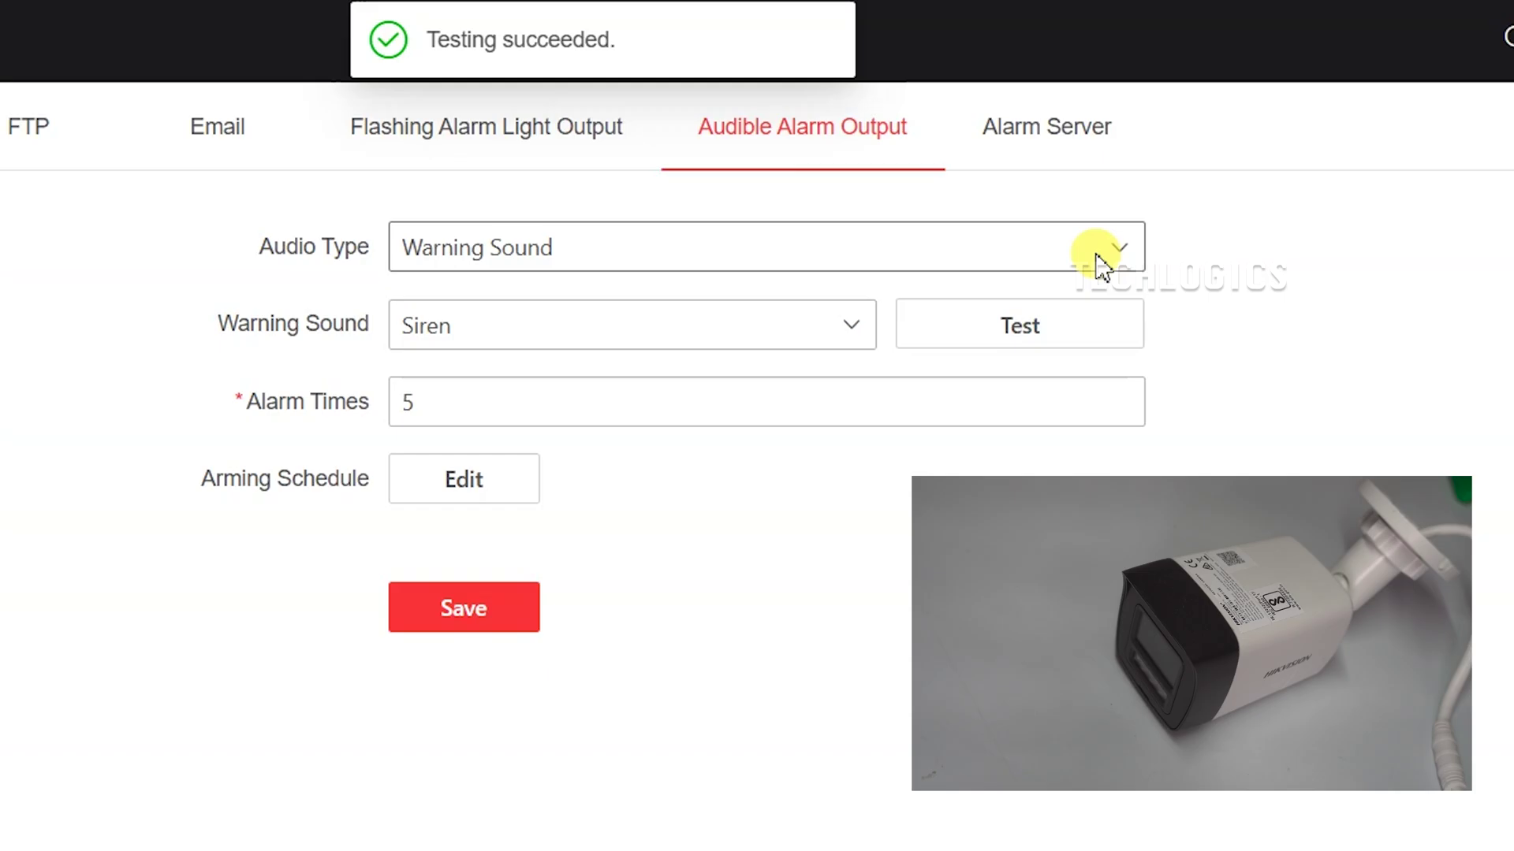
{"action": "left_click", "coordinate": [1045, 249]}
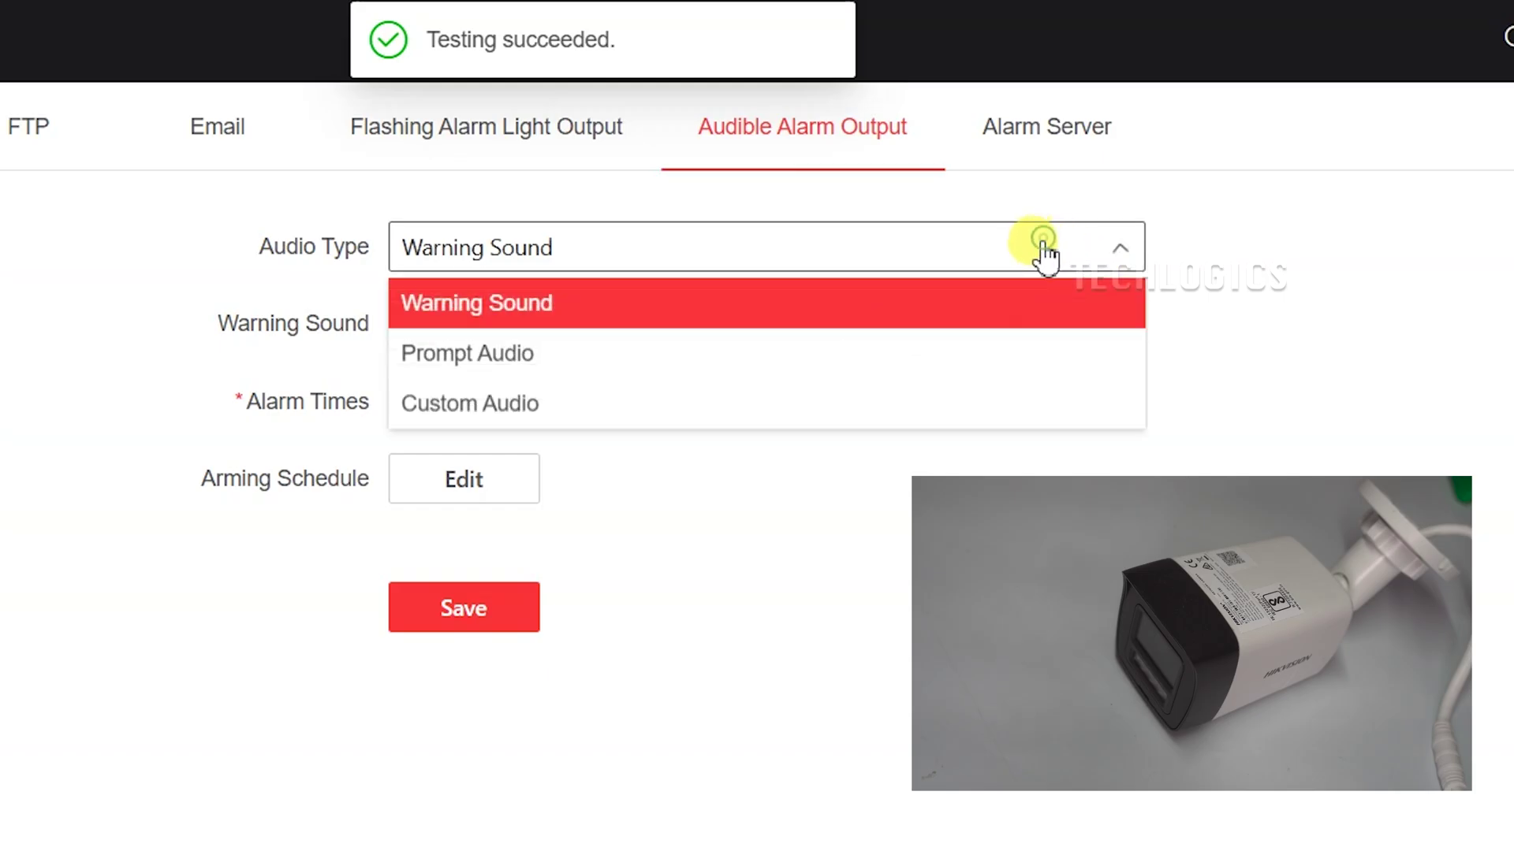
{"action": "left_click", "coordinate": [1199, 288]}
{"action": "left_click", "coordinate": [828, 338]}
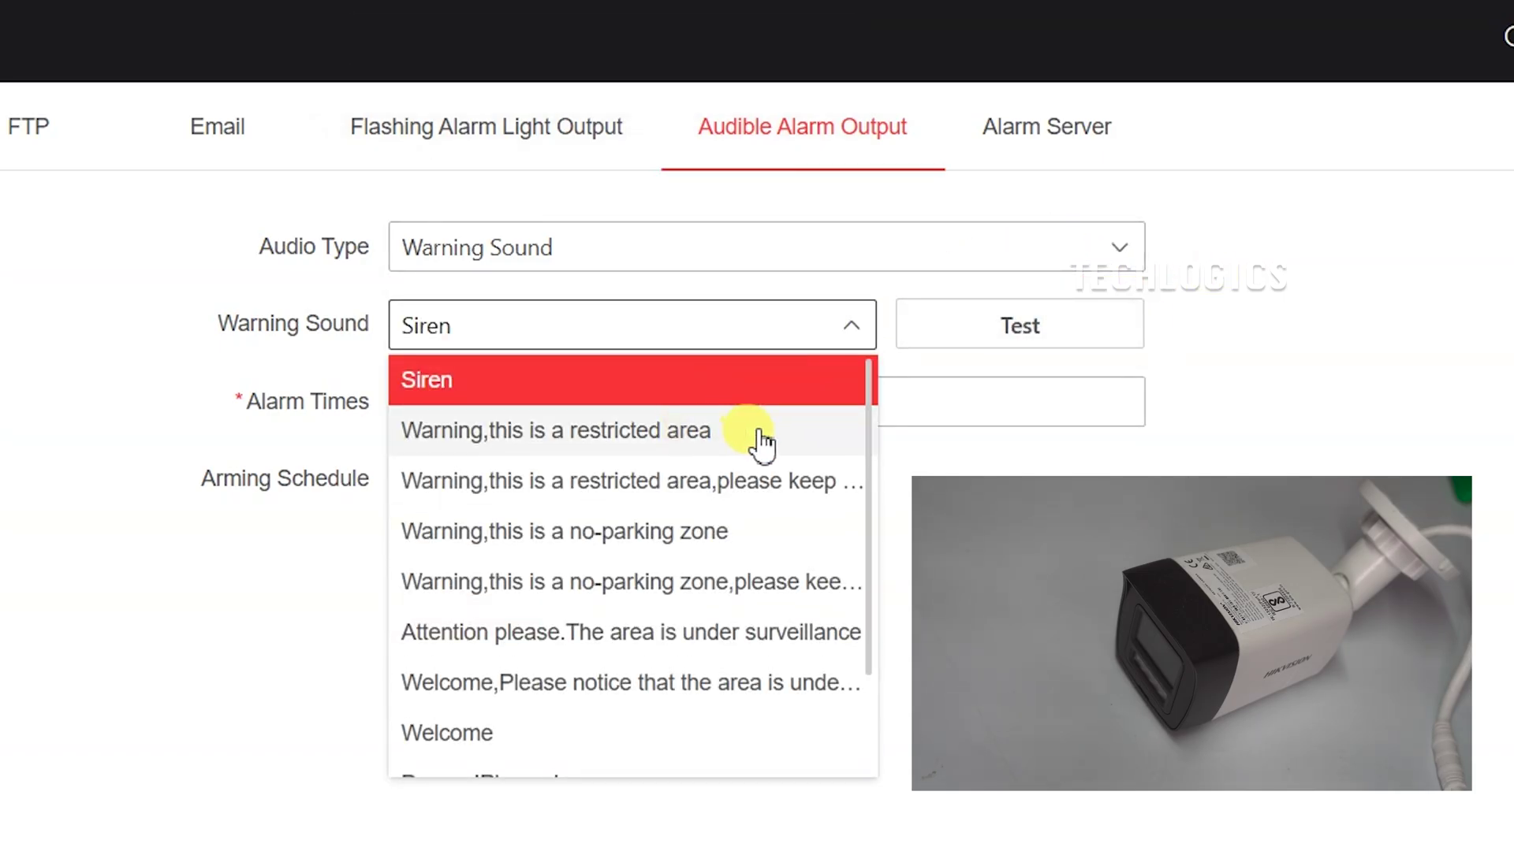
{"action": "left_click", "coordinate": [760, 435]}
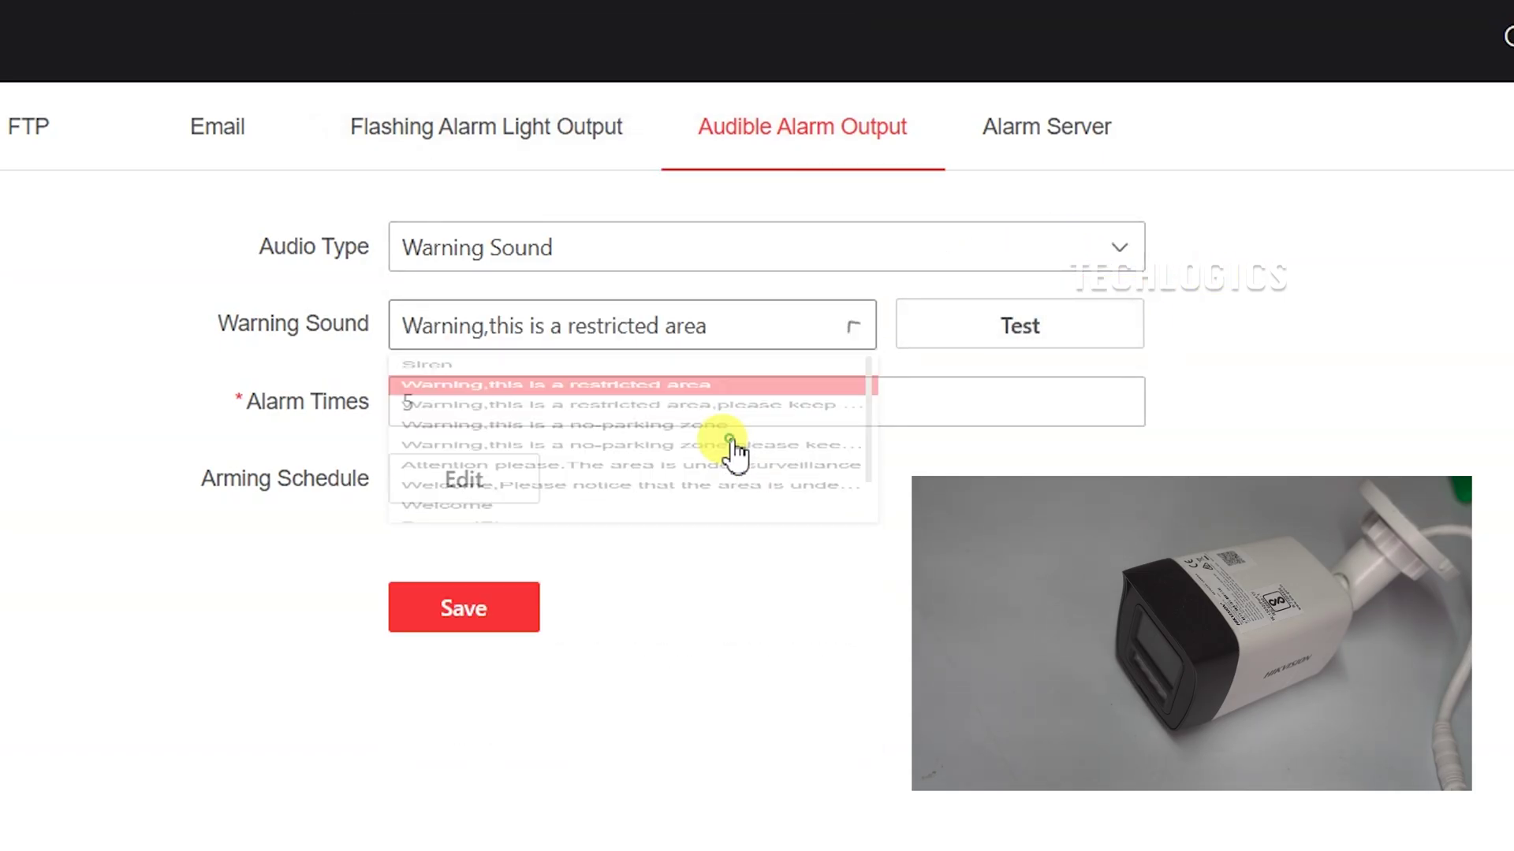
{"action": "left_click", "coordinate": [1108, 336]}
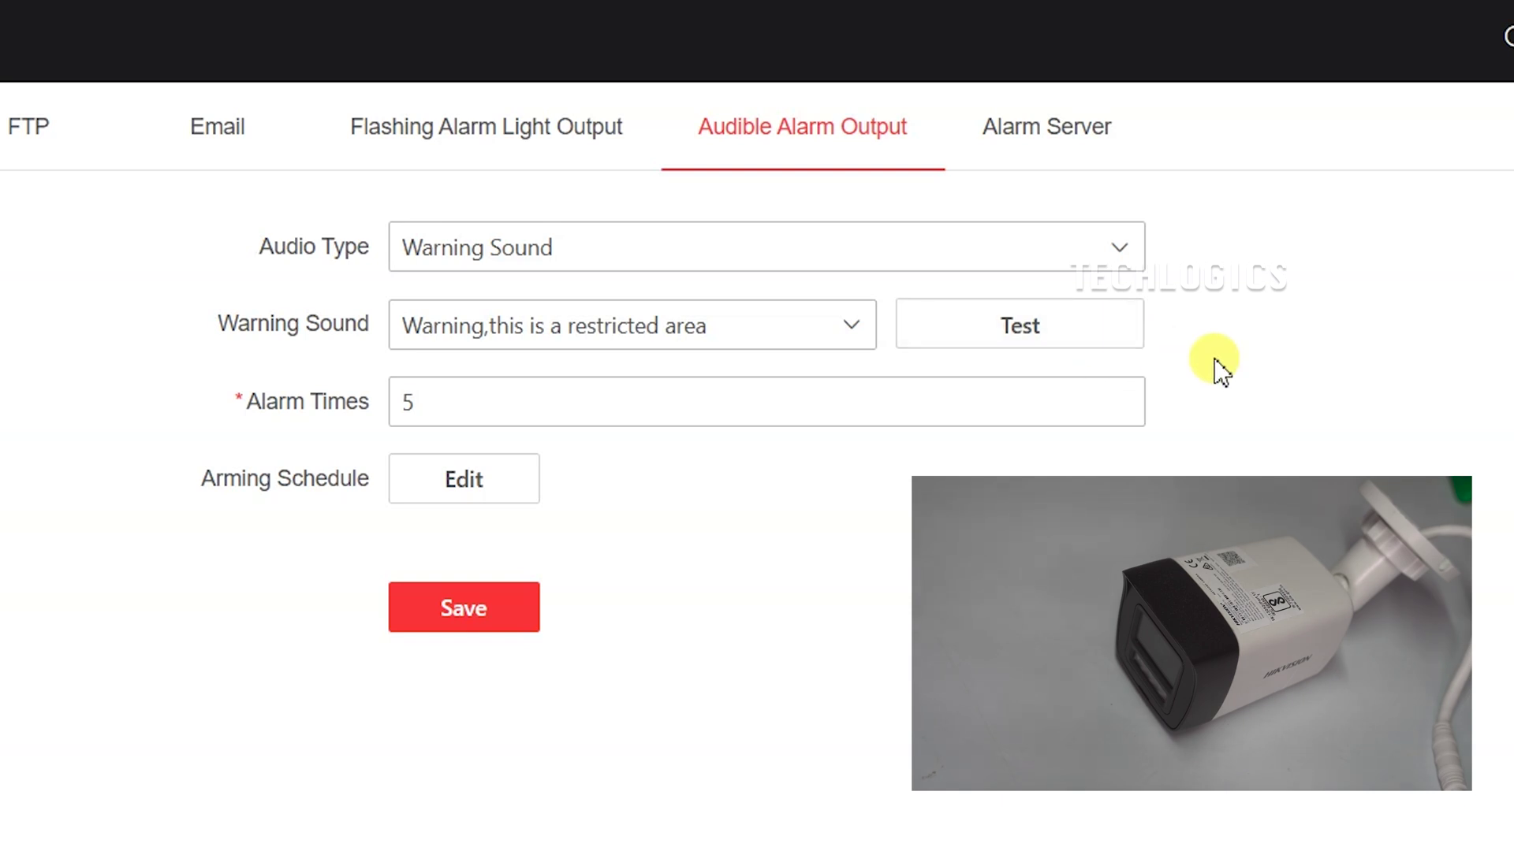
{"action": "left_click", "coordinate": [806, 330]}
{"action": "left_click", "coordinate": [790, 484]}
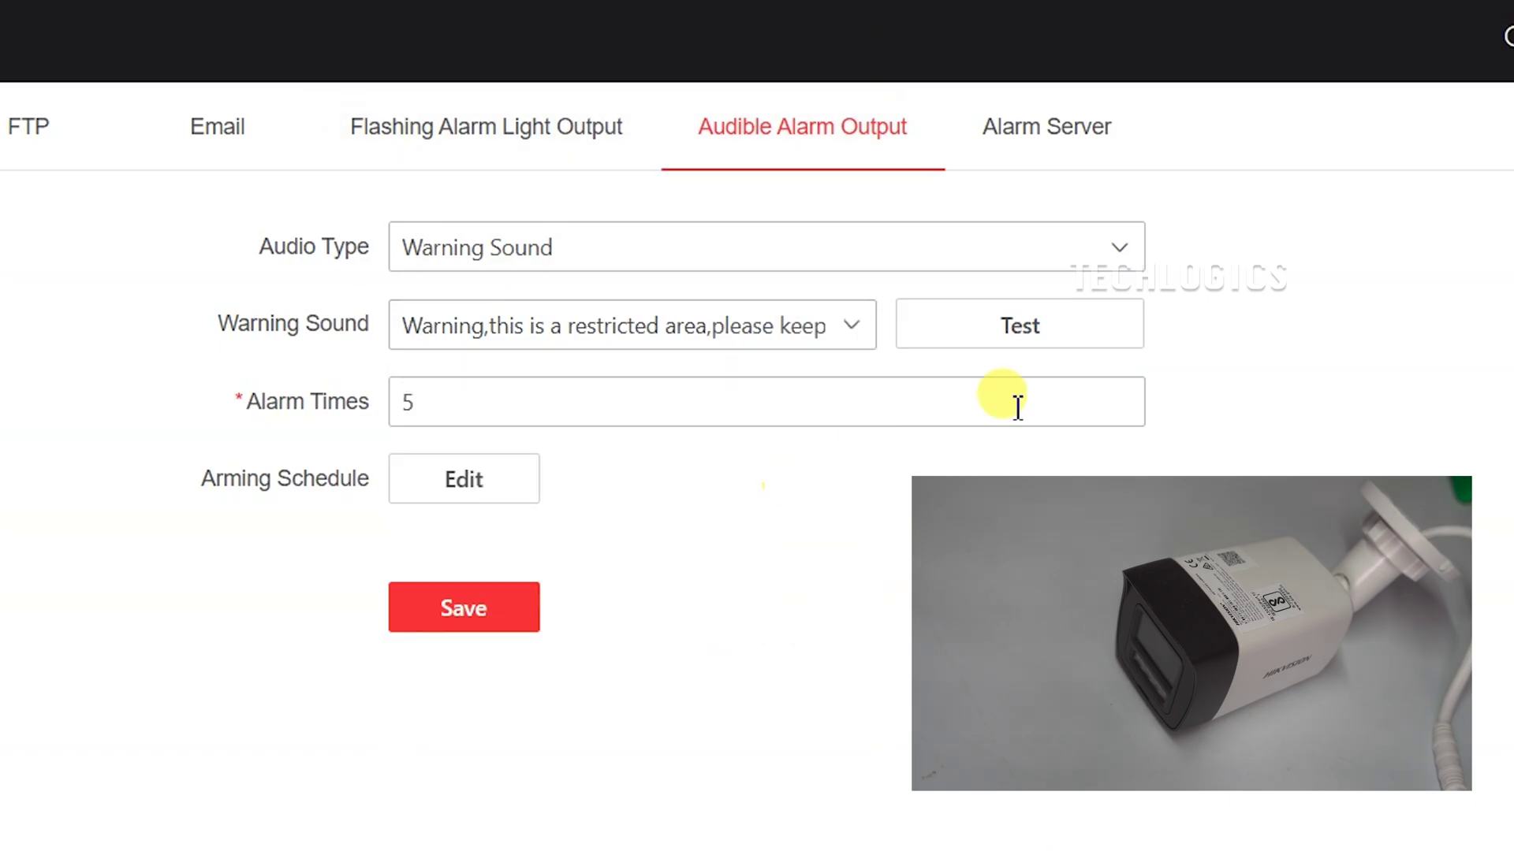
{"action": "left_click", "coordinate": [1108, 335]}
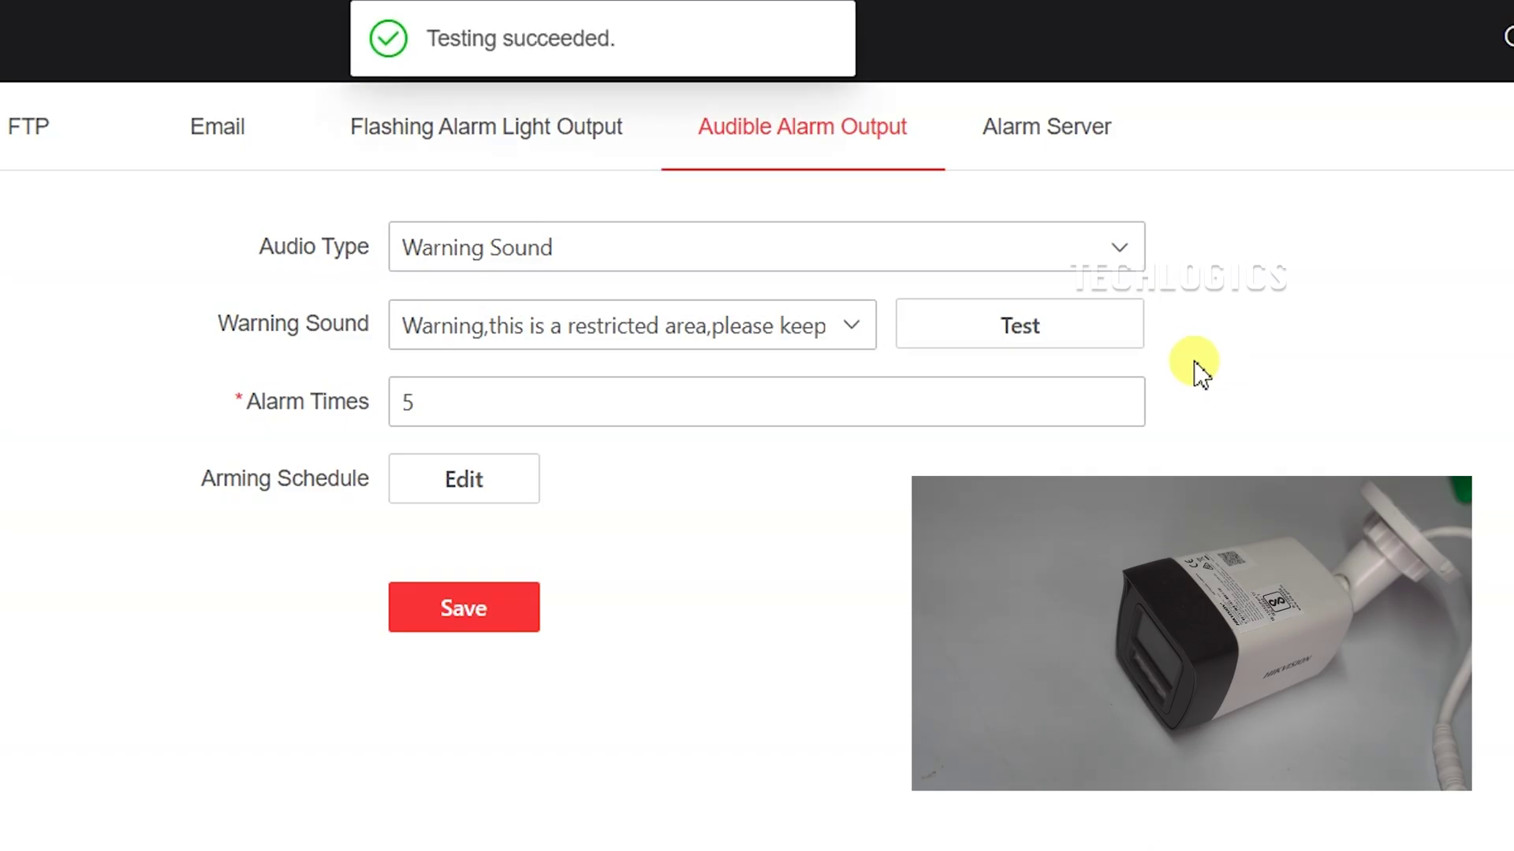
Test the no-parking zone warnings and the surveillance announcement.
{"action": "left_click", "coordinate": [767, 331]}
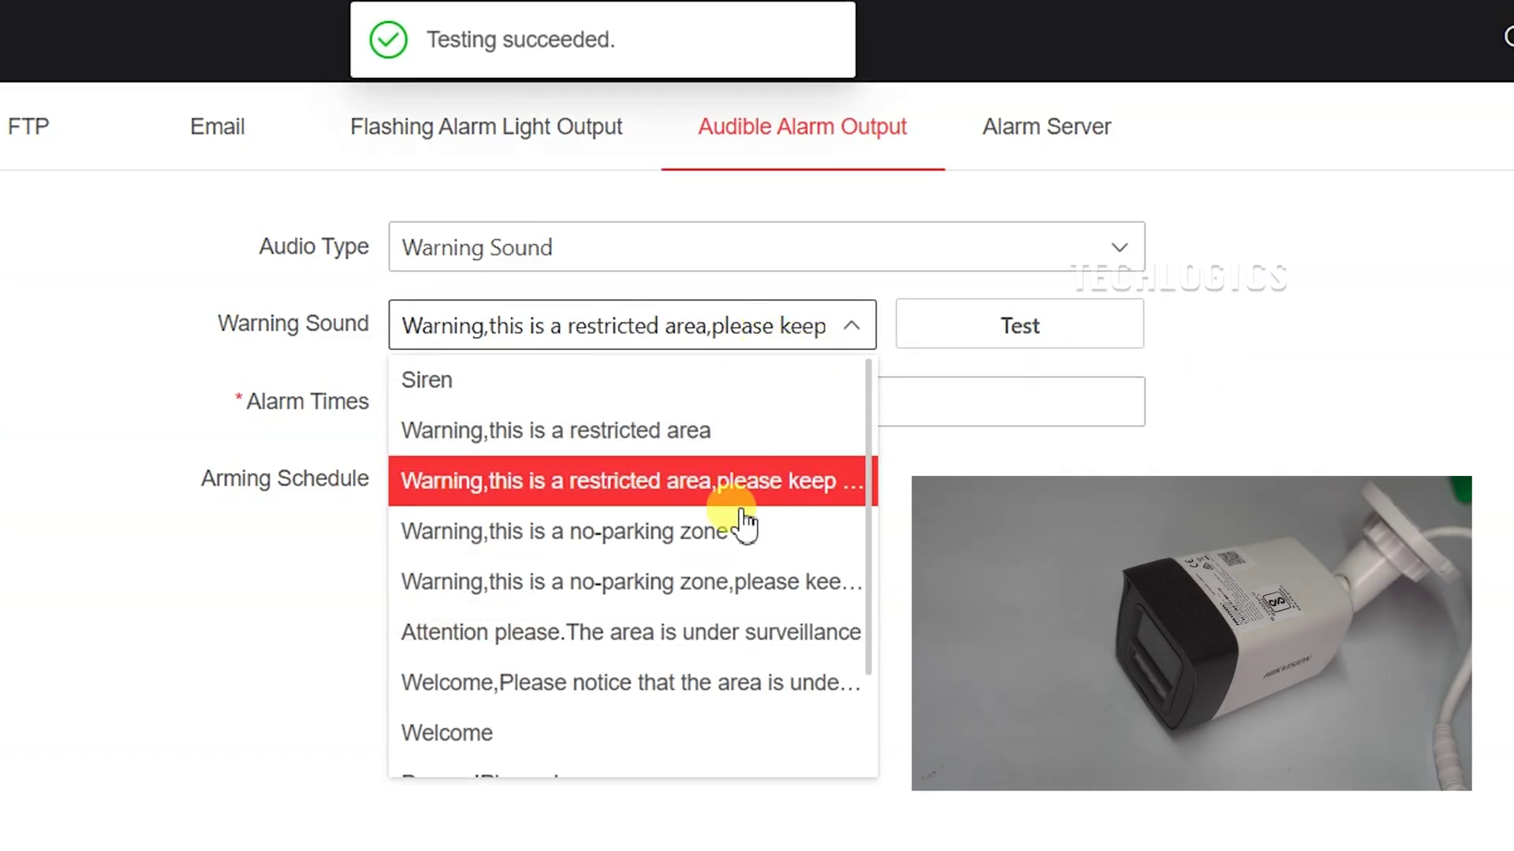
{"action": "left_click", "coordinate": [735, 534]}
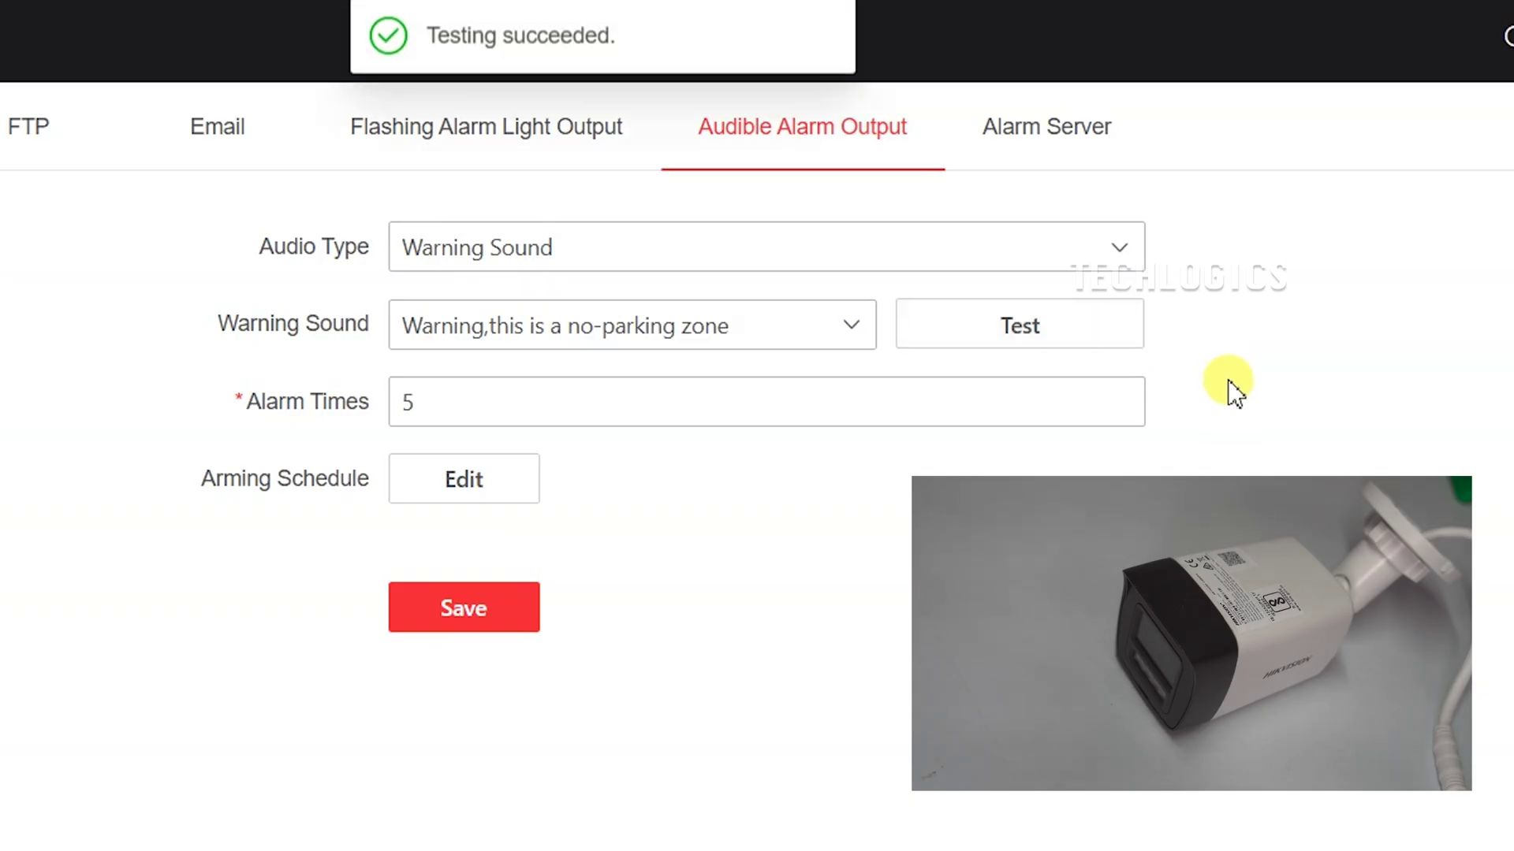
{"action": "left_click", "coordinate": [753, 334]}
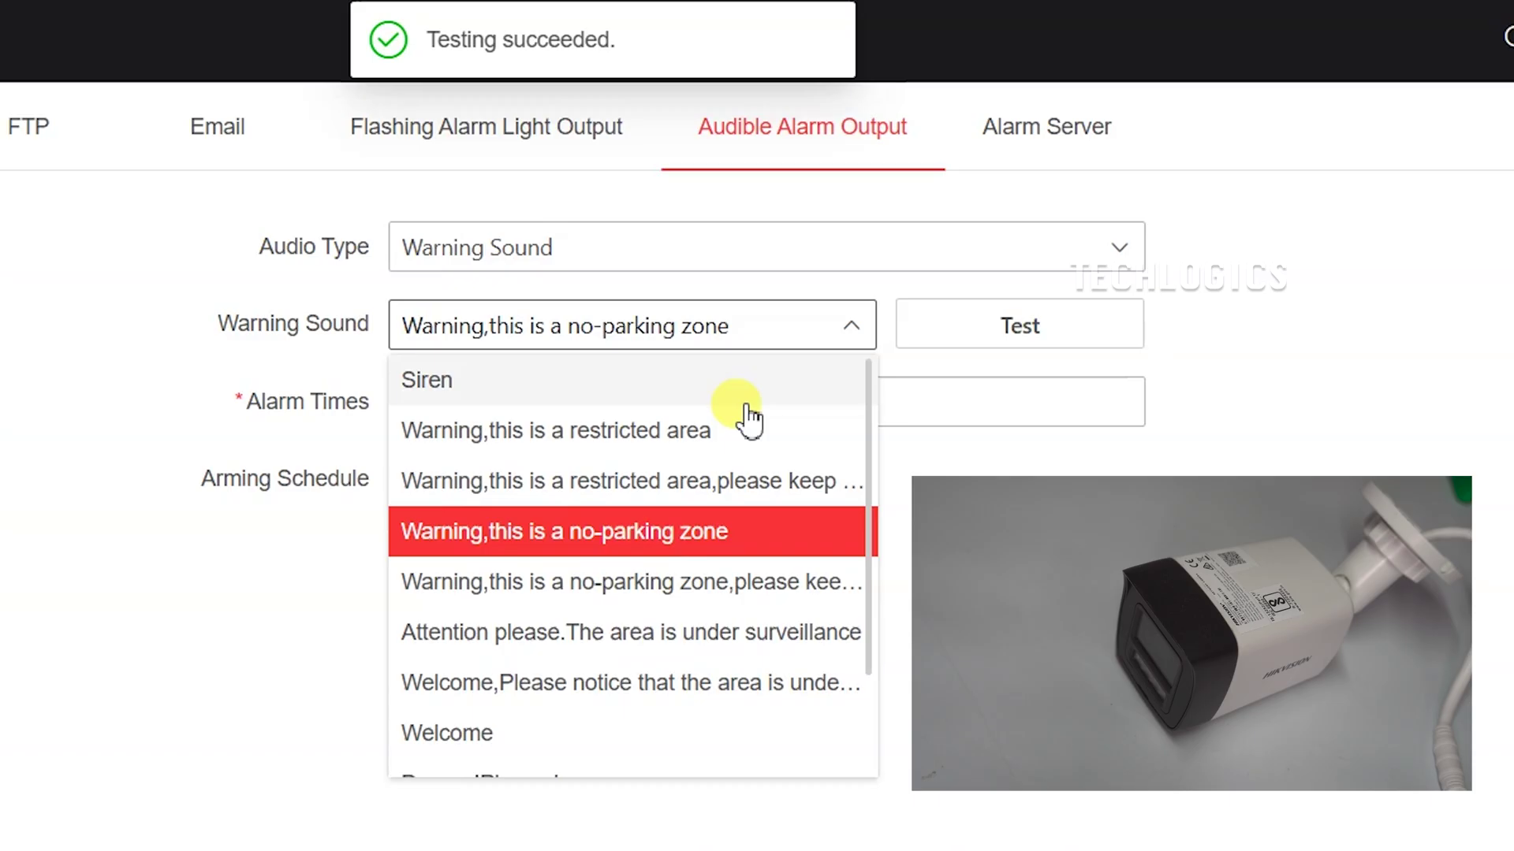
{"action": "left_click", "coordinate": [717, 584]}
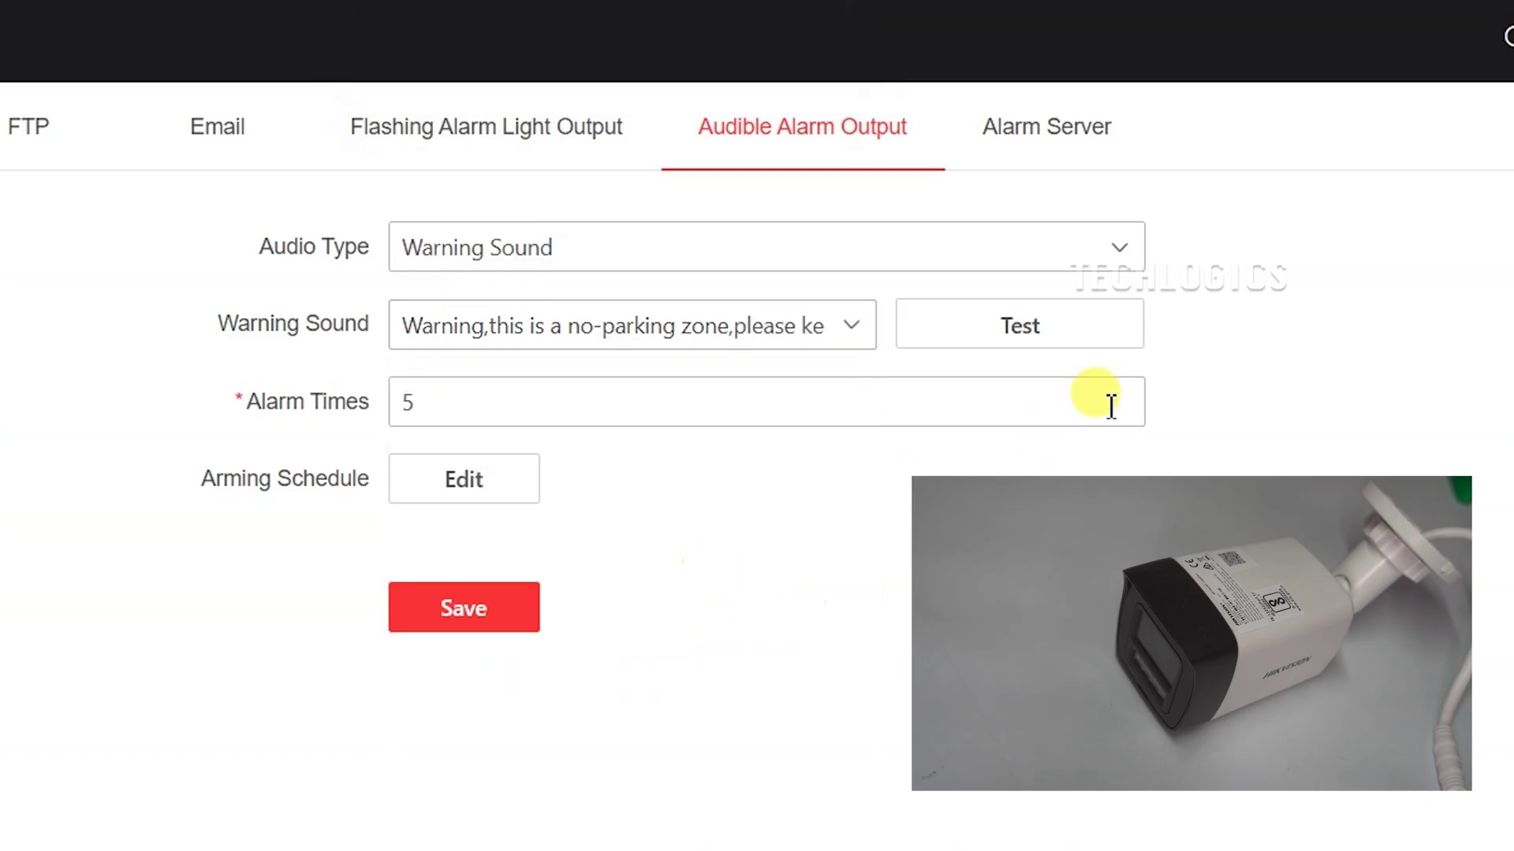
{"action": "left_click", "coordinate": [1095, 327]}
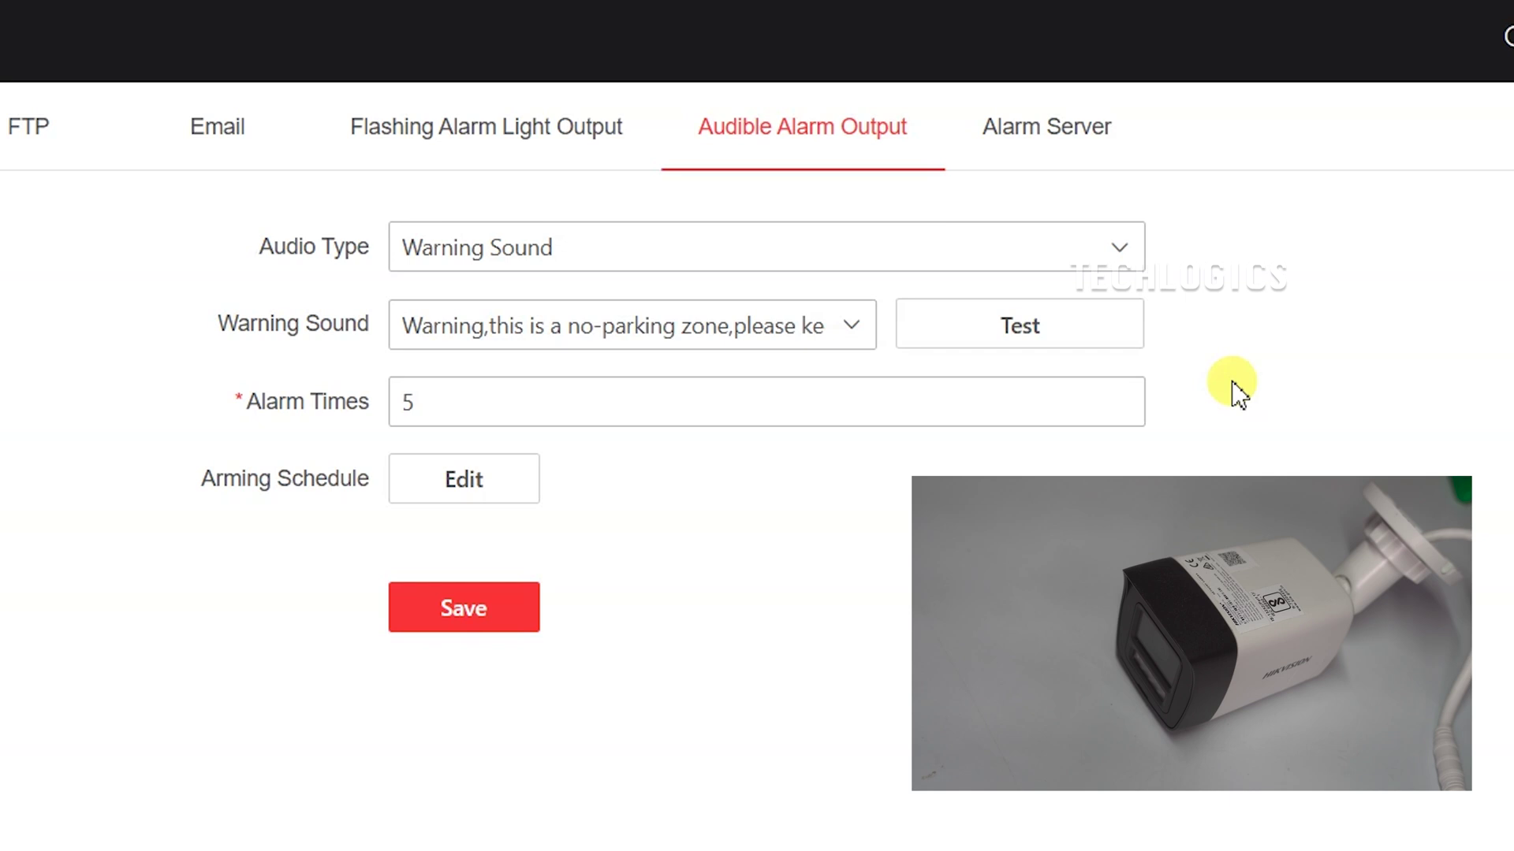
{"action": "left_click", "coordinate": [828, 327]}
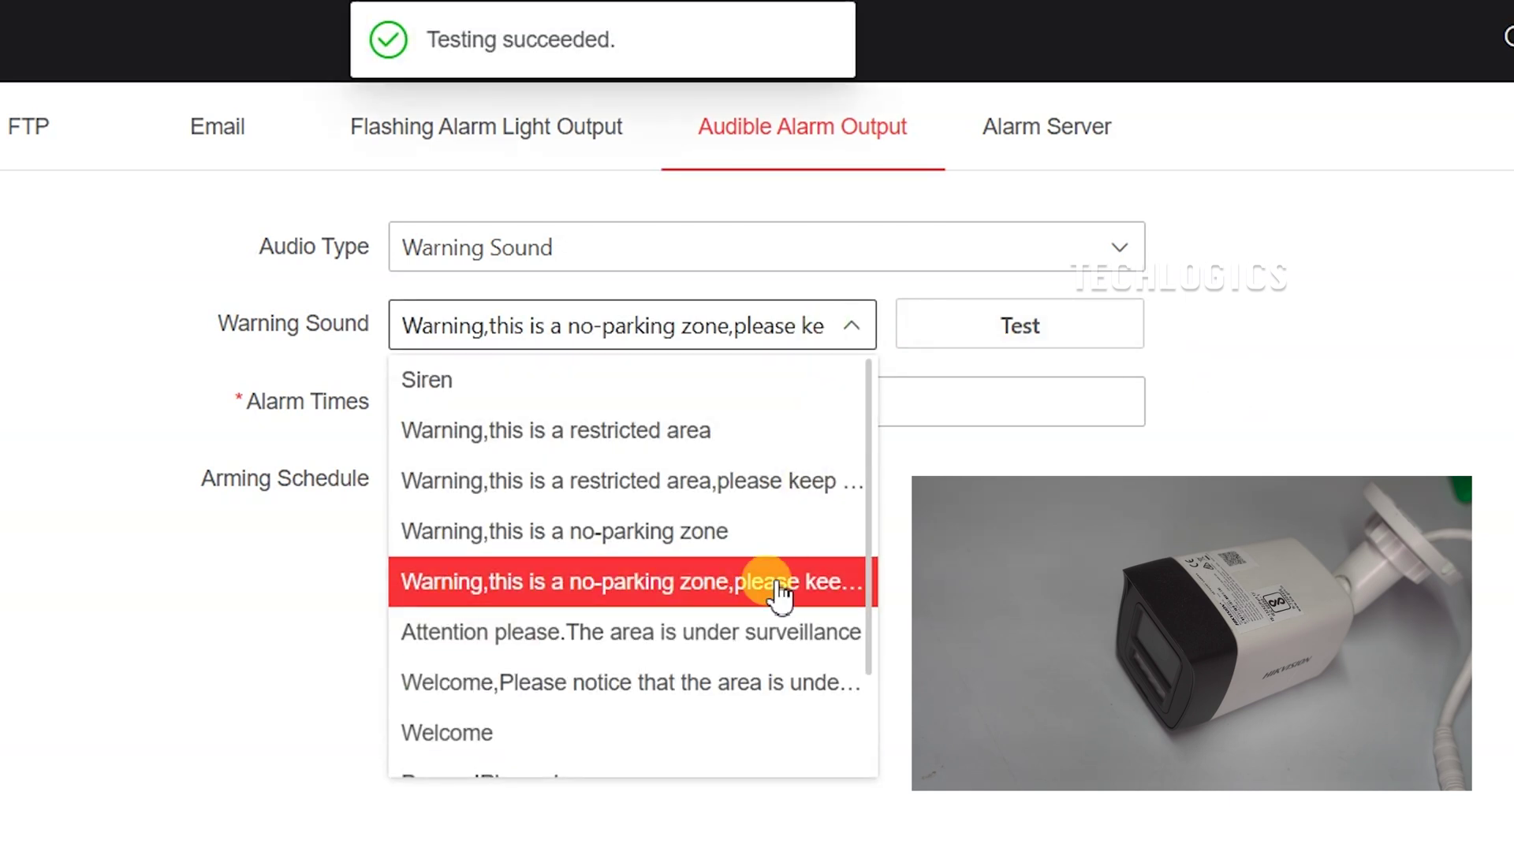
{"action": "left_click", "coordinate": [746, 637]}
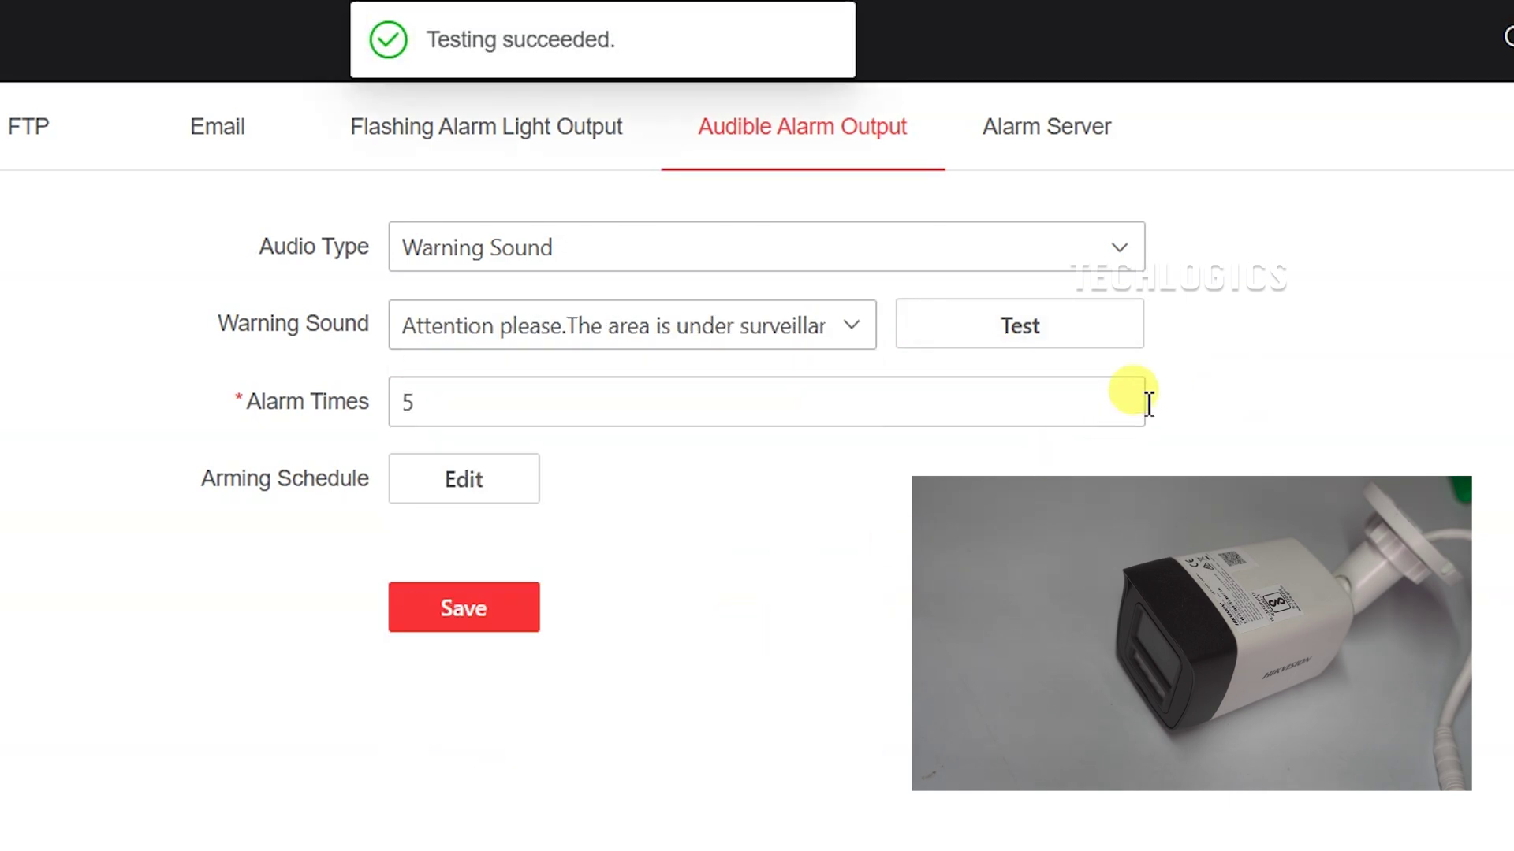
{"action": "left_click", "coordinate": [1112, 342]}
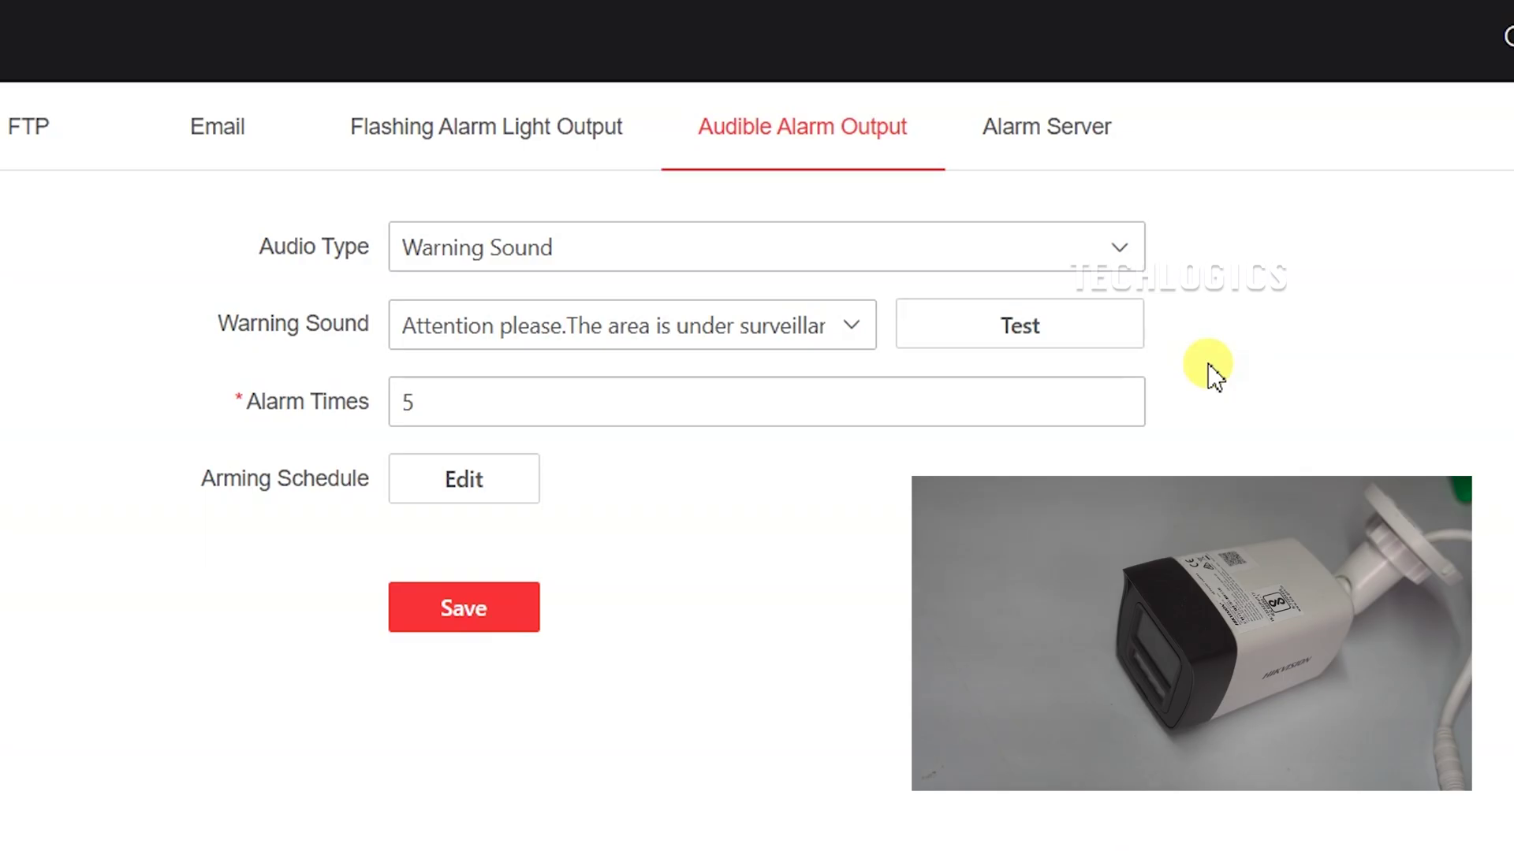
Test the welcome notice, plain Welcome and Danger!Please keep away sounds.
{"action": "left_click", "coordinate": [810, 338]}
{"action": "left_click", "coordinate": [695, 678]}
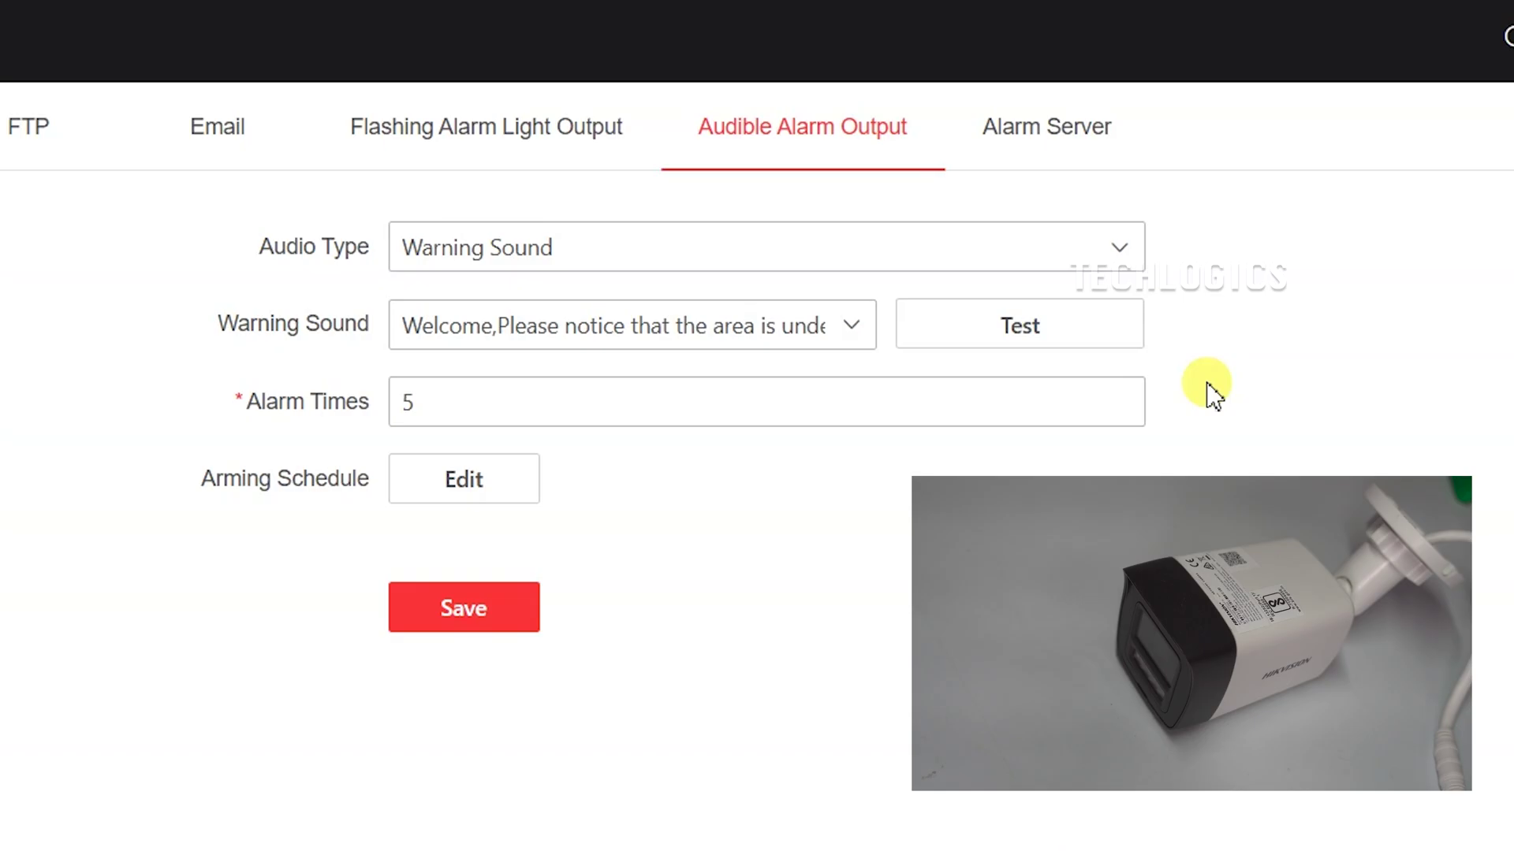
{"action": "left_click", "coordinate": [796, 345]}
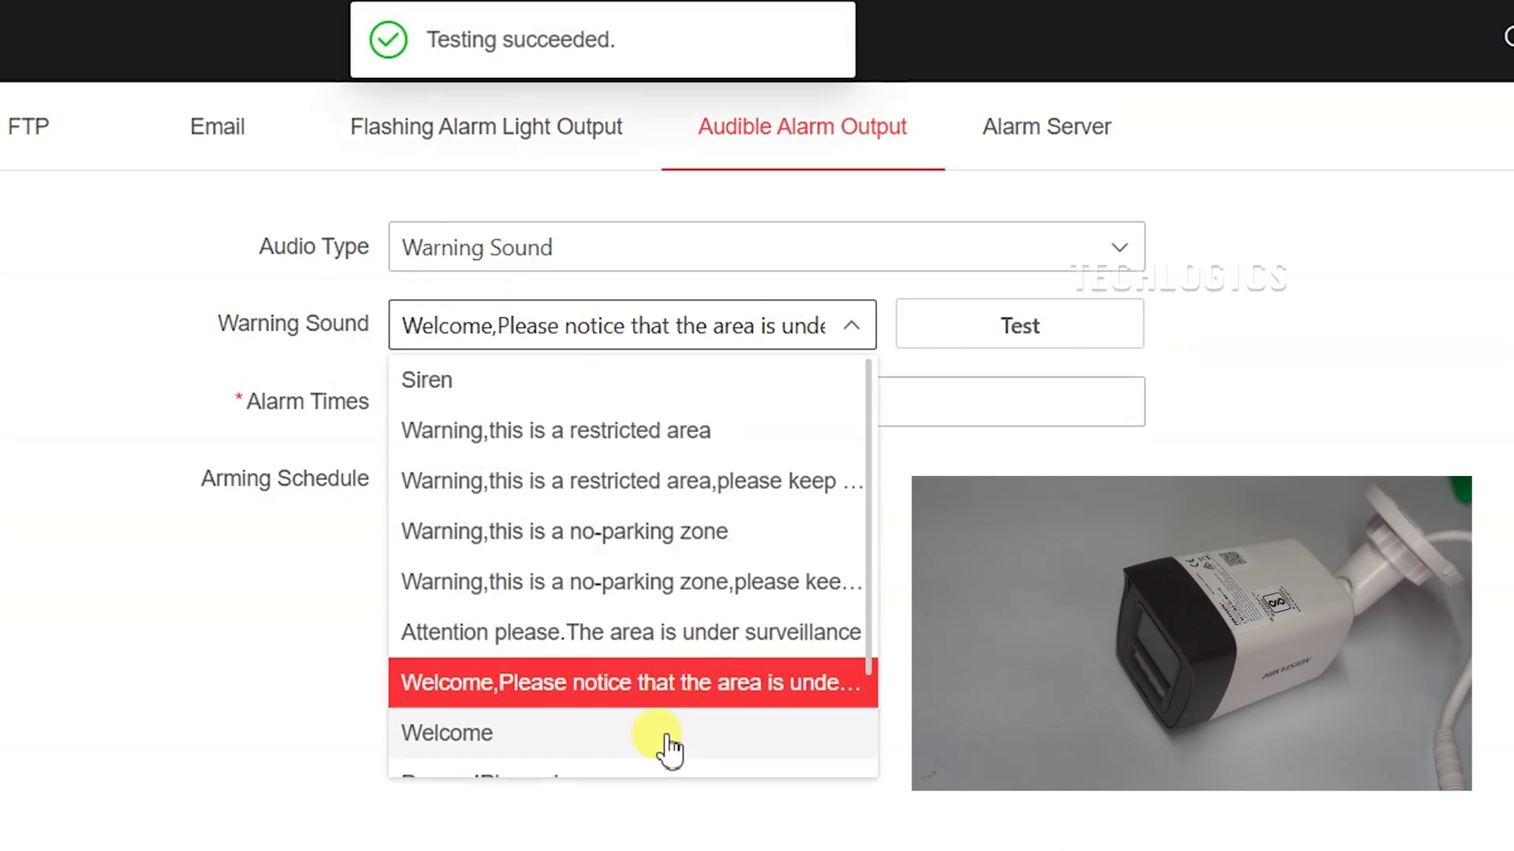
{"action": "left_click", "coordinate": [667, 736]}
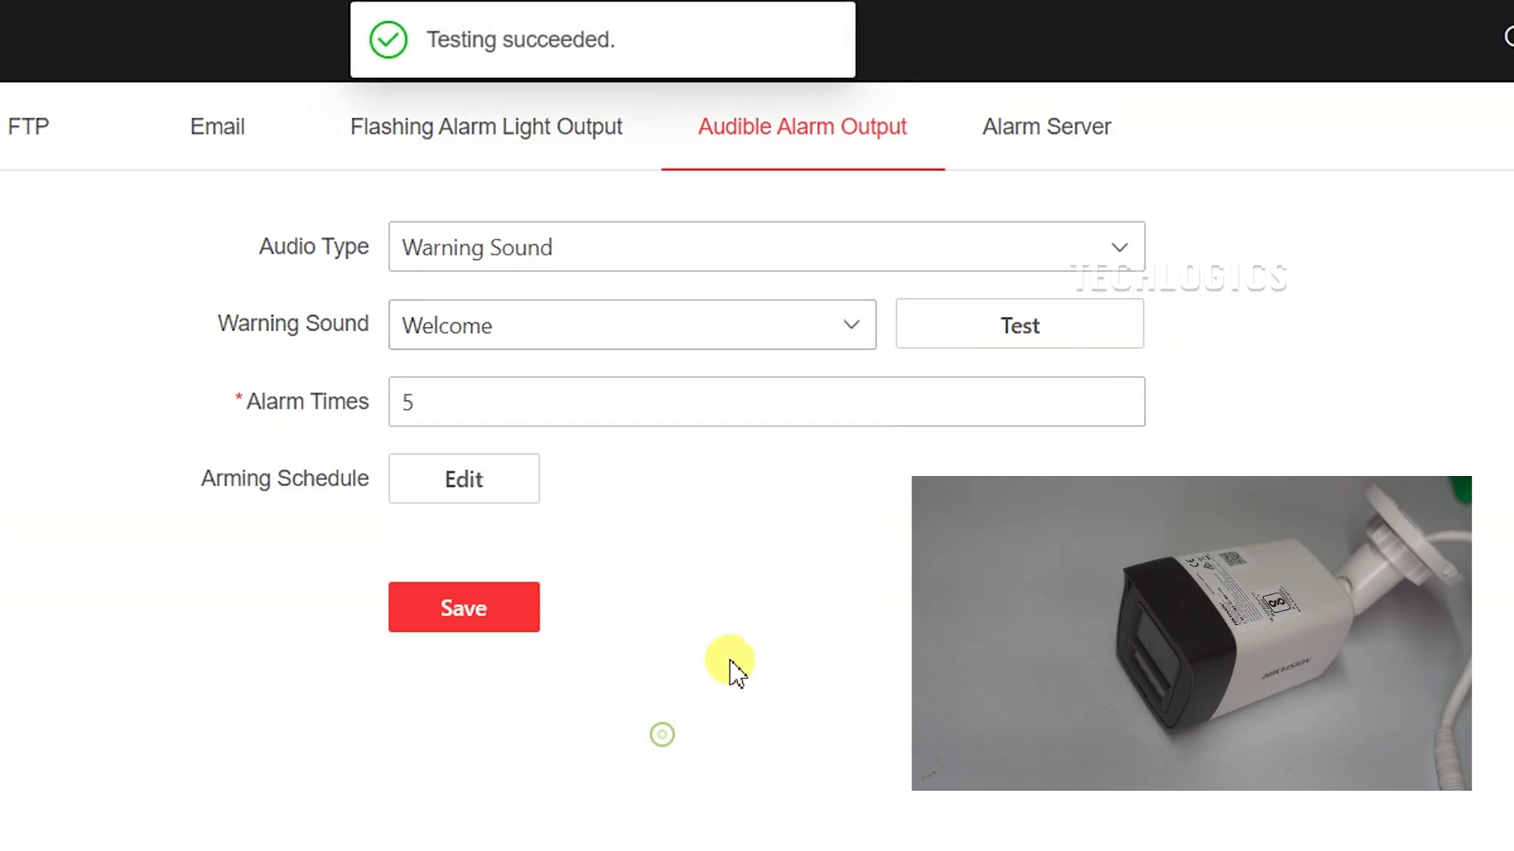
{"action": "left_click", "coordinate": [1101, 342]}
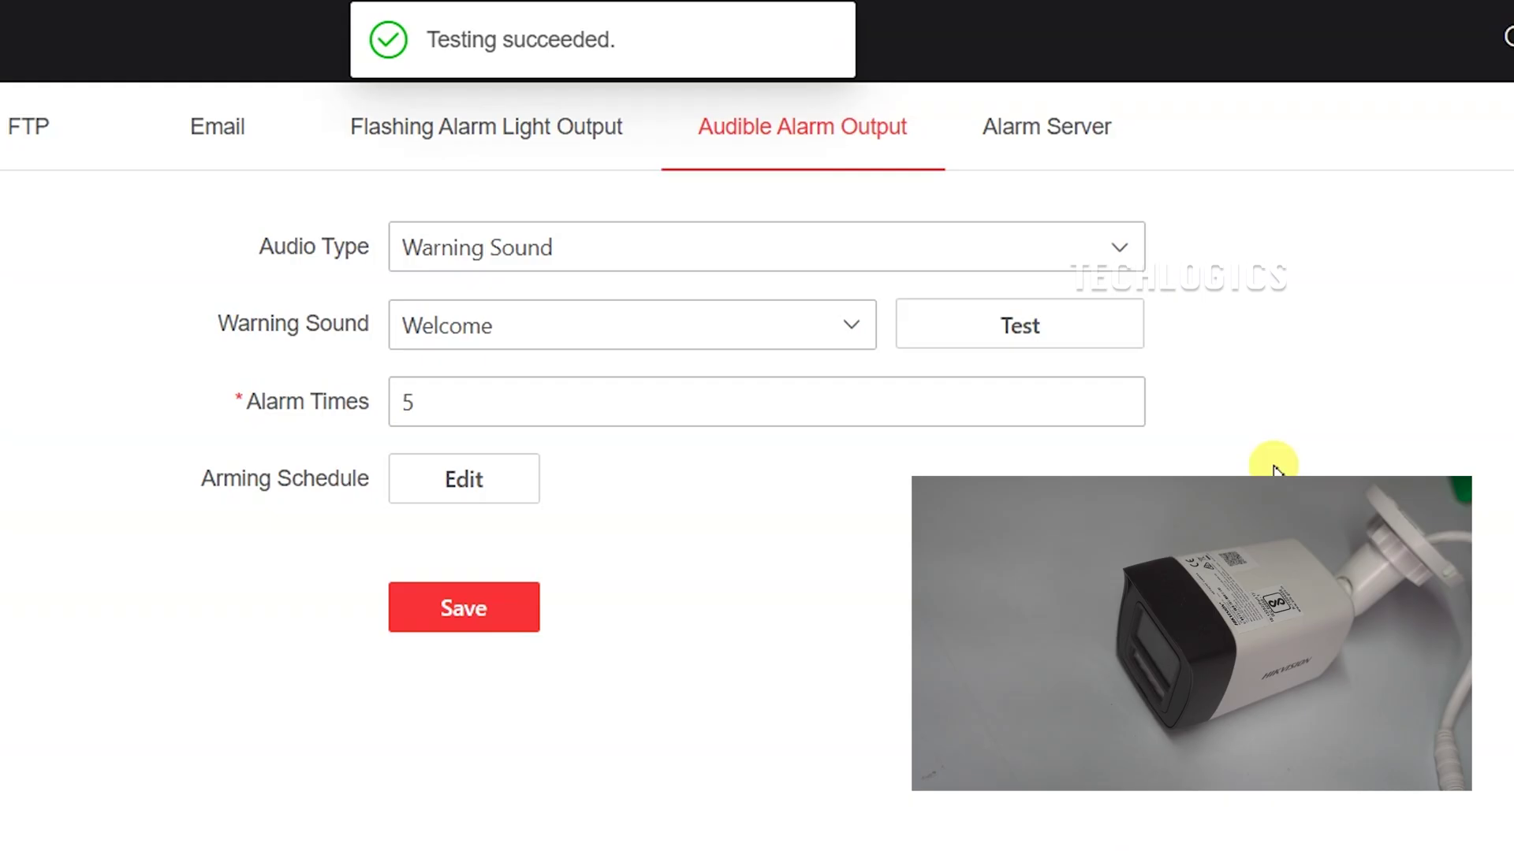
{"action": "left_click", "coordinate": [832, 330]}
{"action": "scroll", "coordinate": [753, 508], "scroll_direction": "down", "scroll_amount": 2}
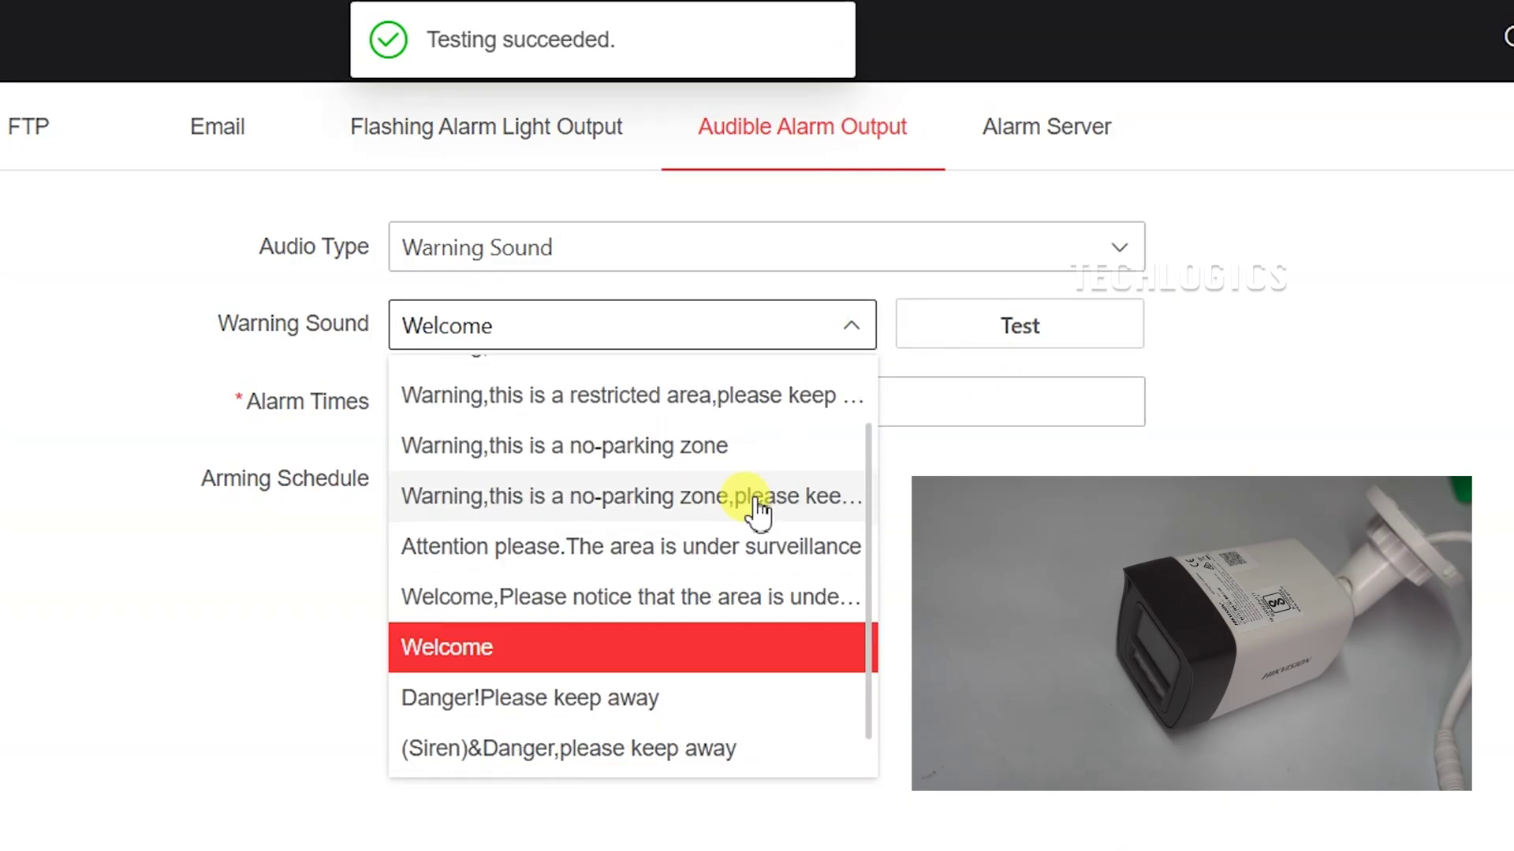
{"action": "left_click", "coordinate": [708, 654]}
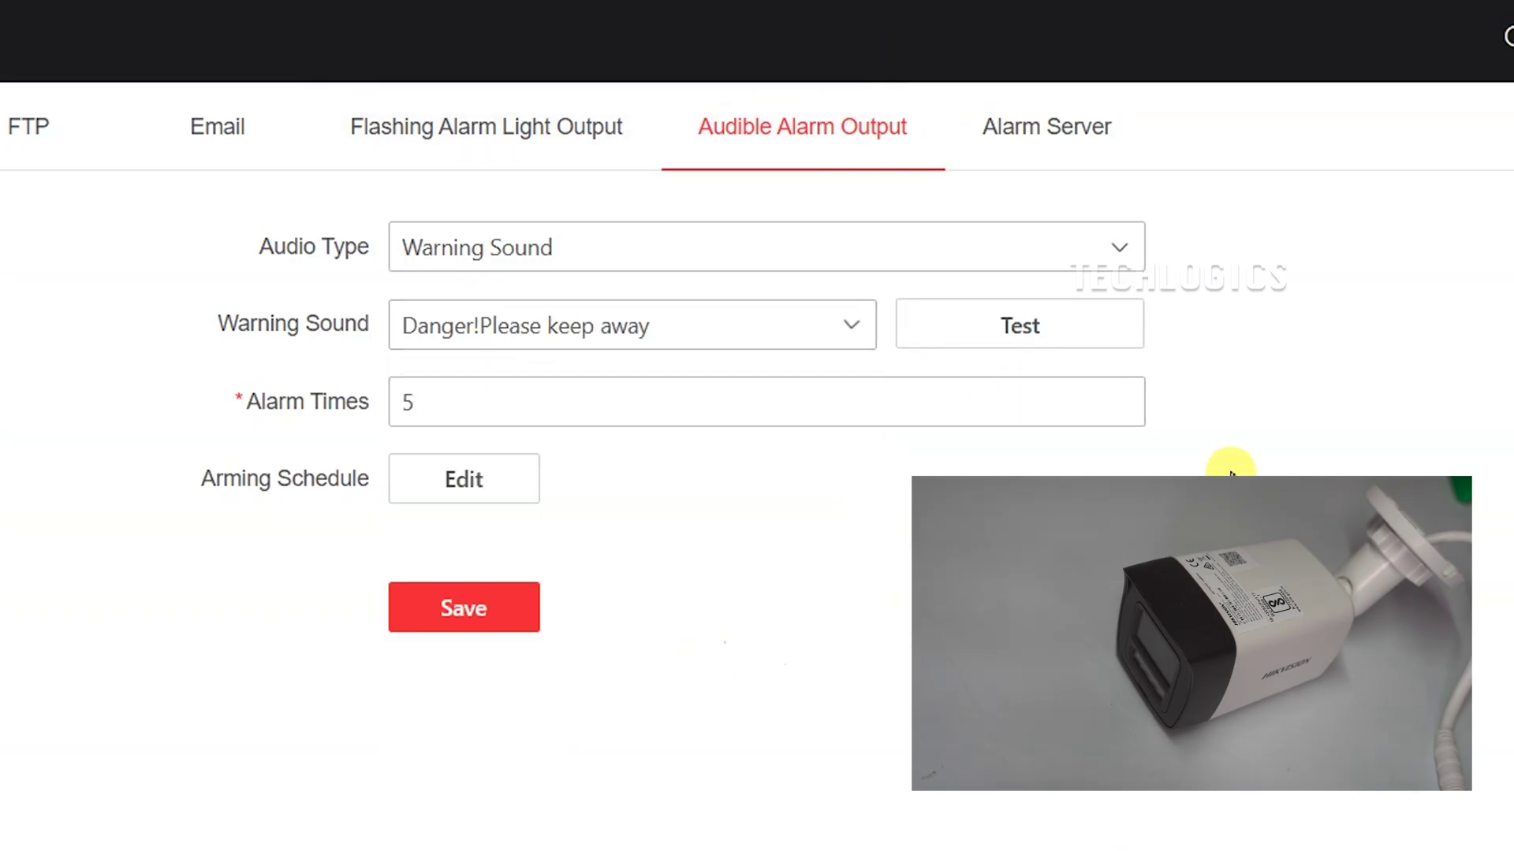
{"action": "left_click", "coordinate": [1082, 339]}
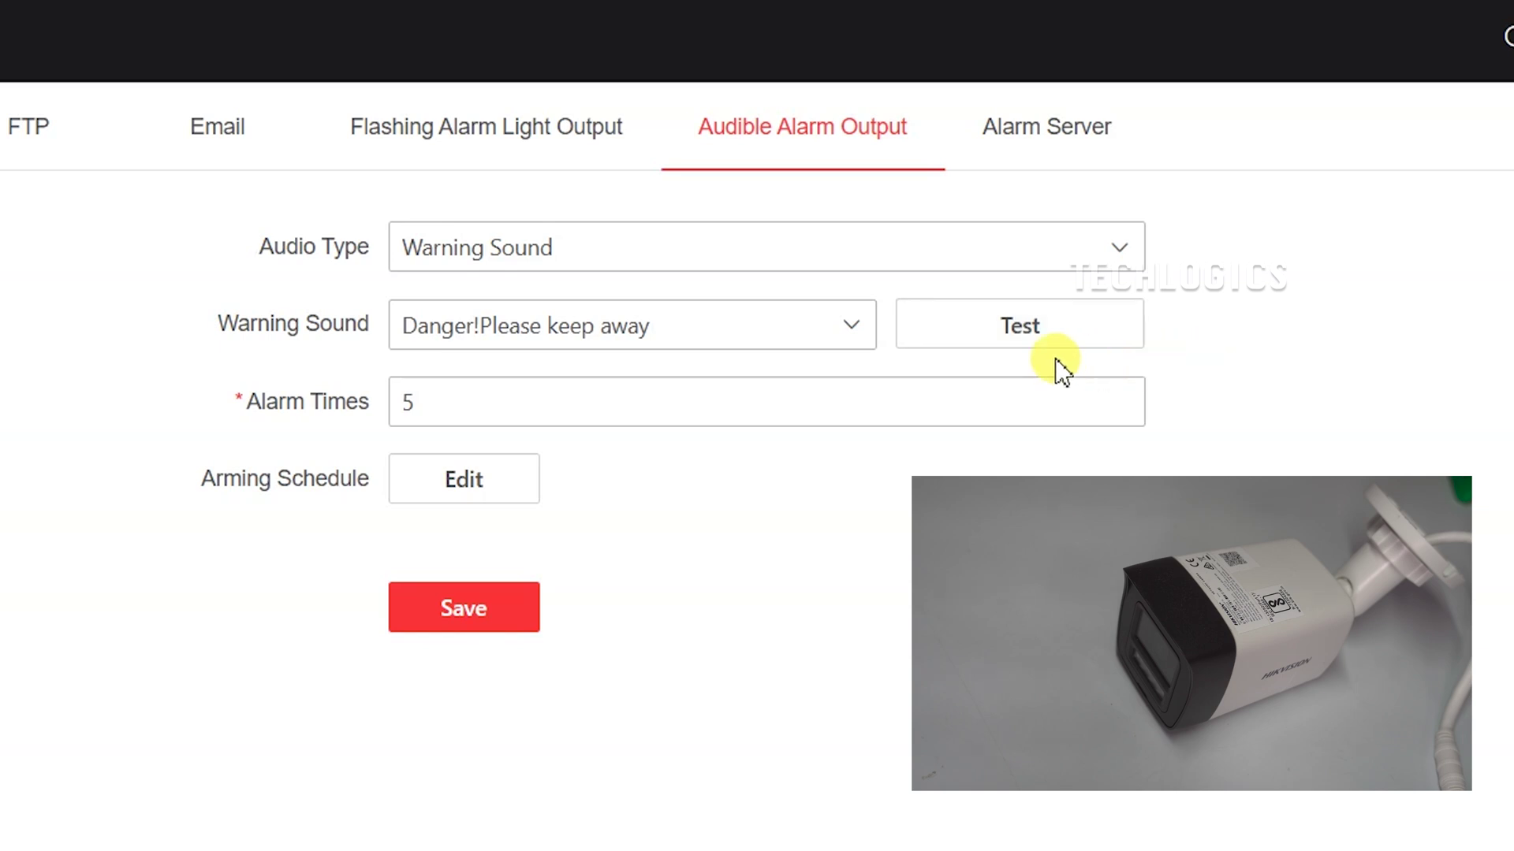
Test (Siren)&Danger,please keep away, then finish with Audio Warning tested.
{"action": "left_click", "coordinate": [834, 328]}
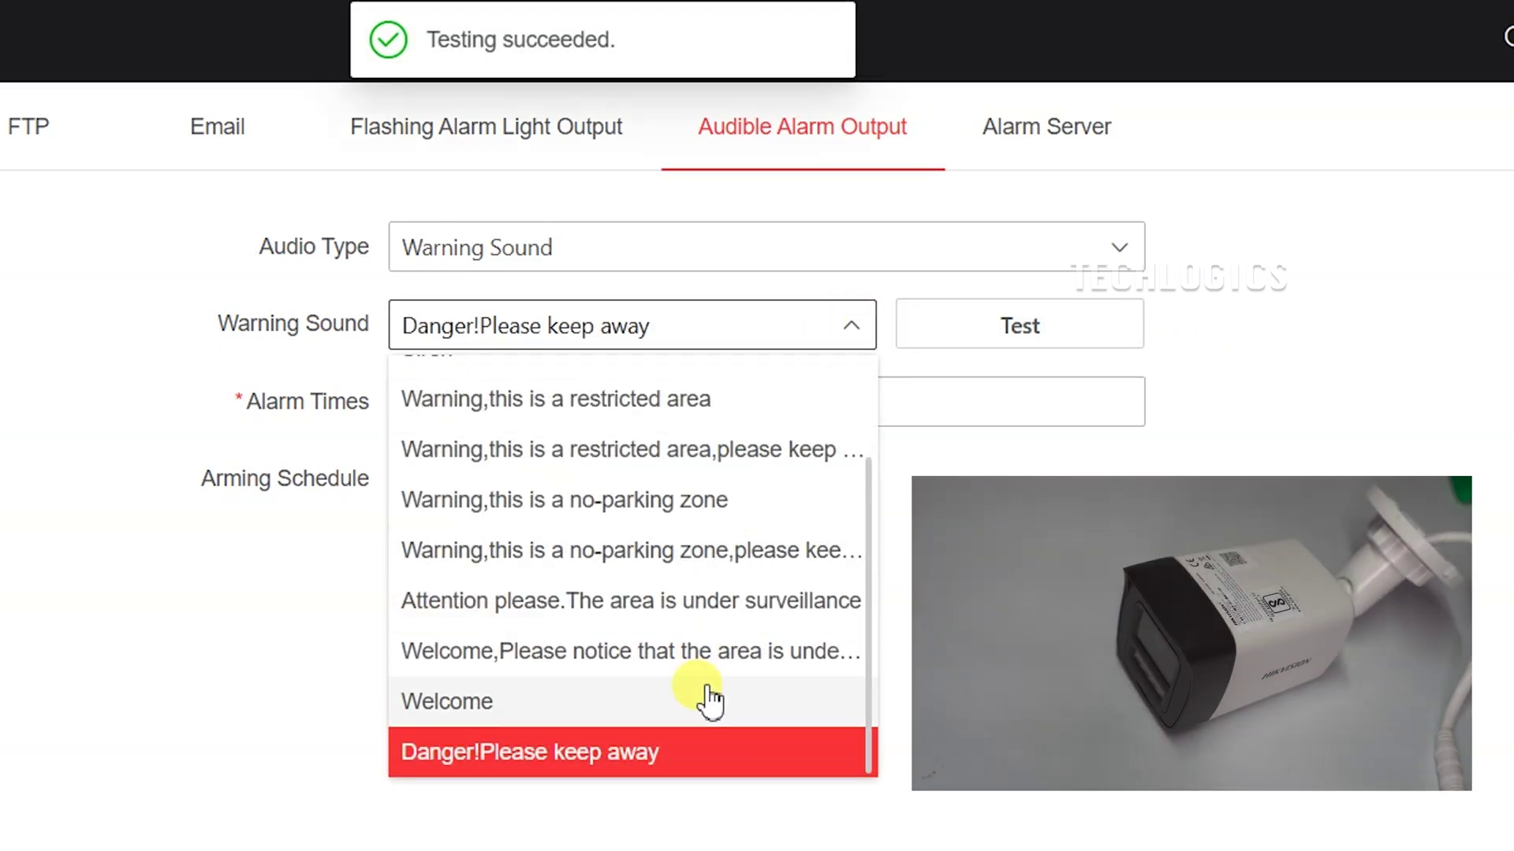
{"action": "scroll", "coordinate": [676, 699], "scroll_direction": "down", "scroll_amount": 1}
{"action": "left_click", "coordinate": [673, 704]}
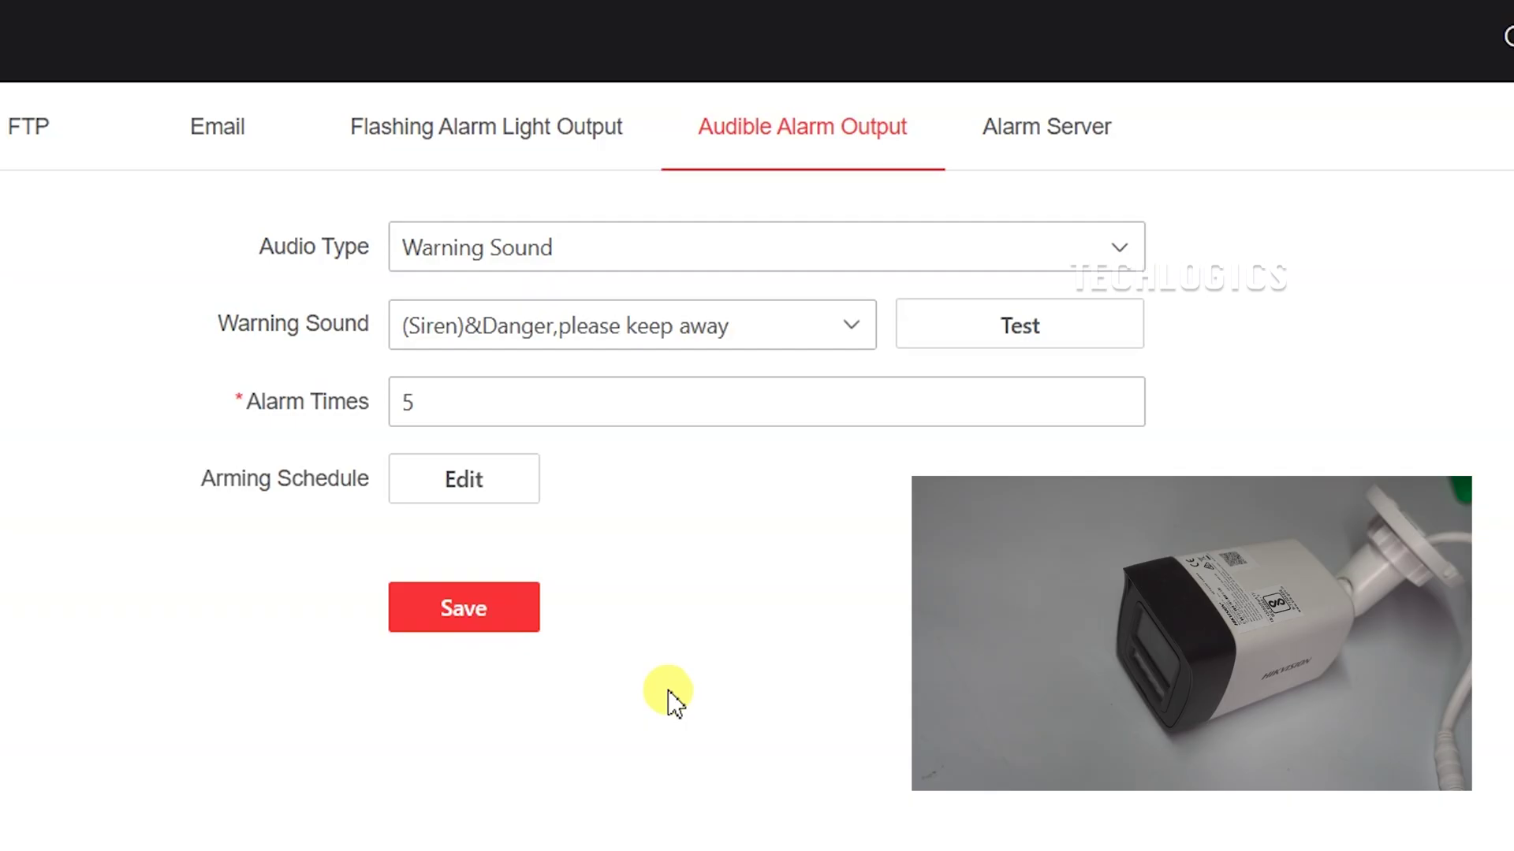
{"action": "left_click", "coordinate": [1071, 341]}
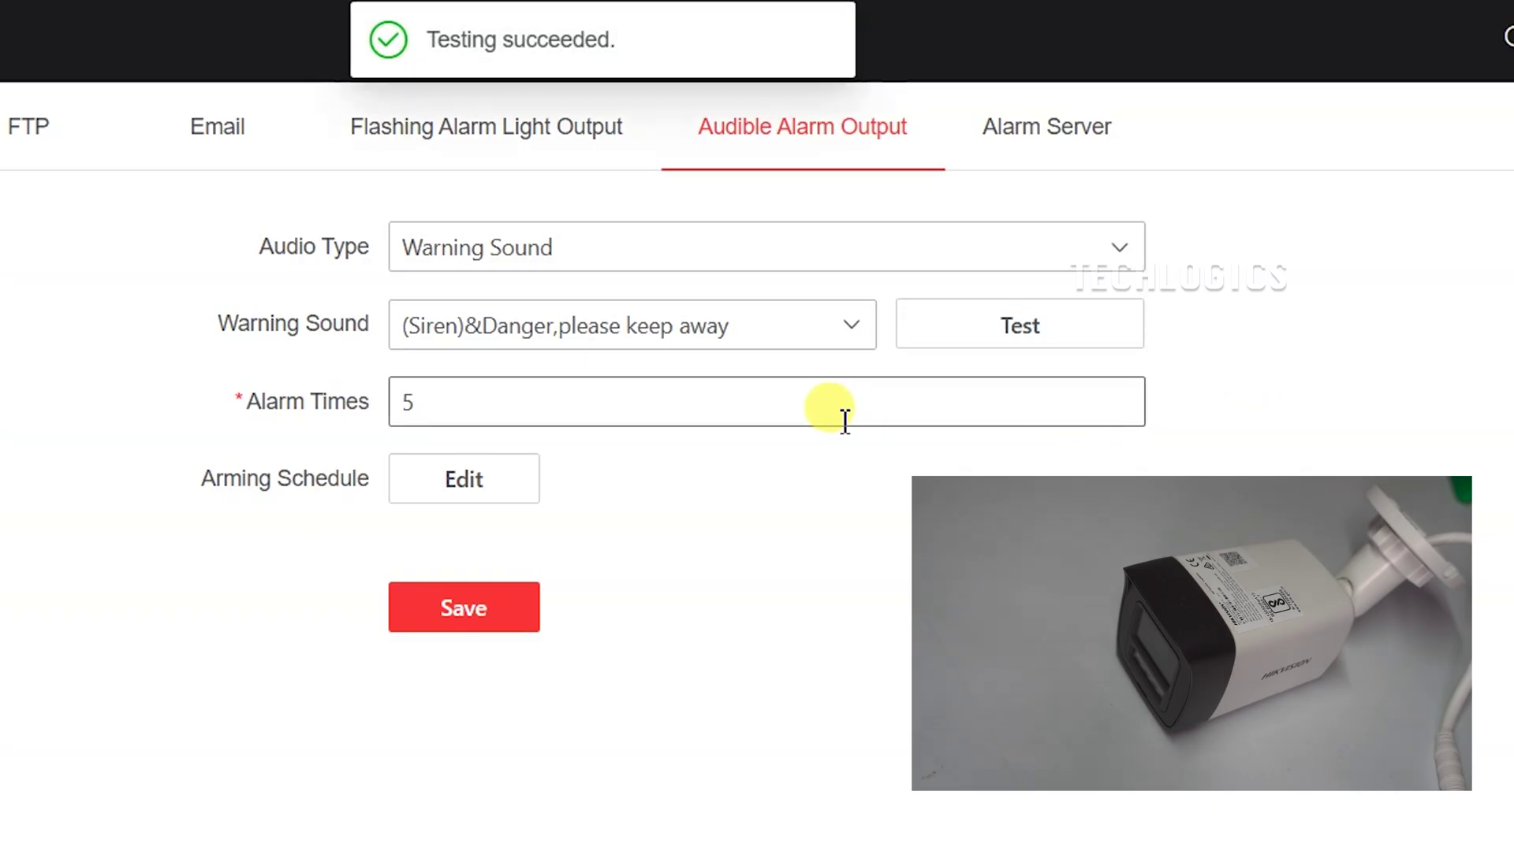
{"action": "left_click", "coordinate": [802, 330]}
{"action": "scroll", "coordinate": [698, 639], "scroll_direction": "down", "scroll_amount": 1}
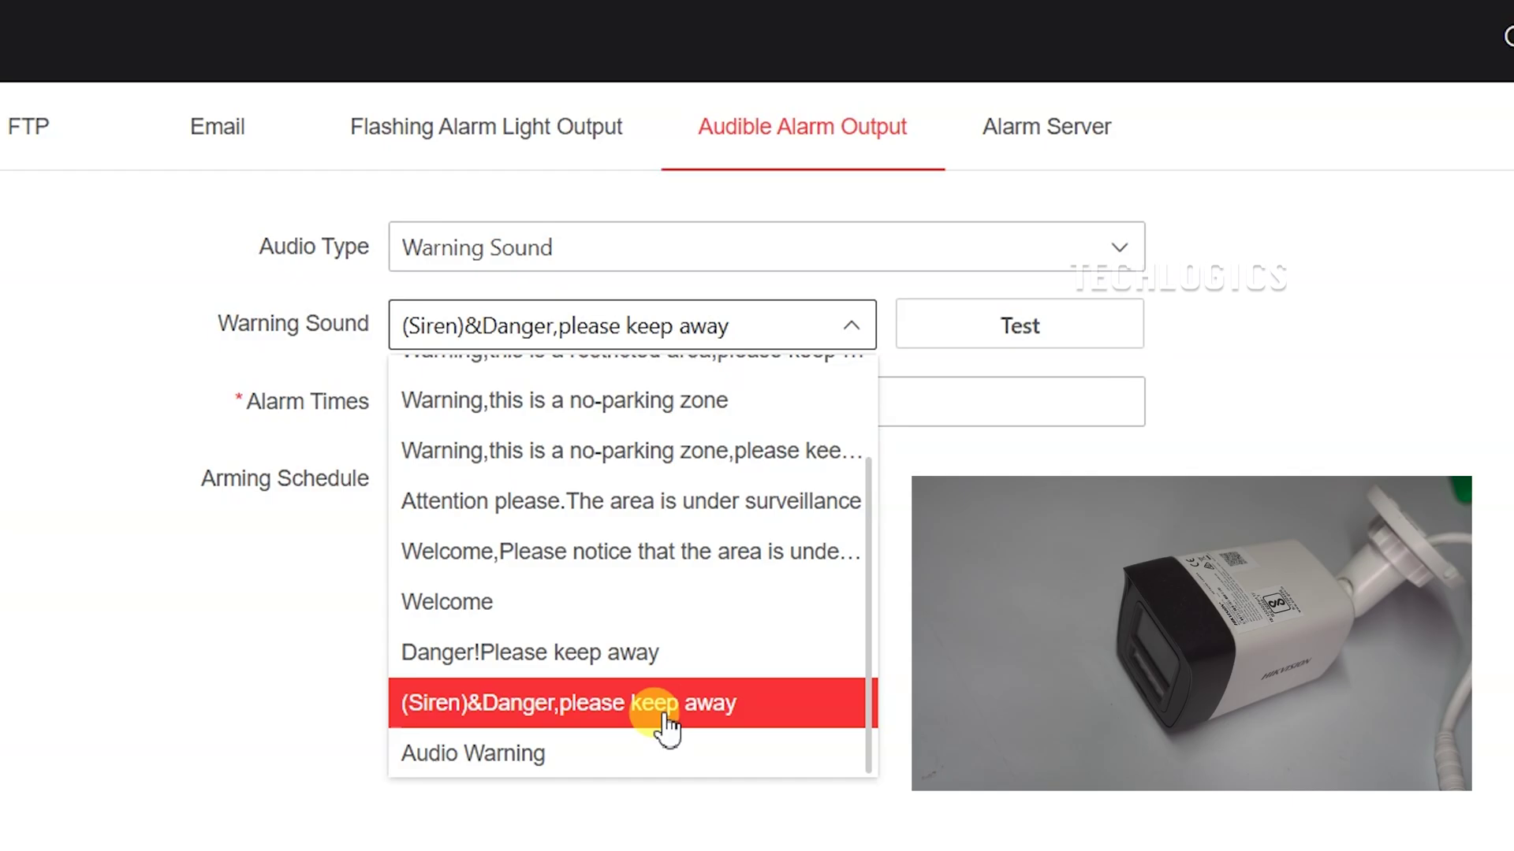
{"action": "left_click", "coordinate": [628, 754]}
{"action": "left_click", "coordinate": [1071, 343]}
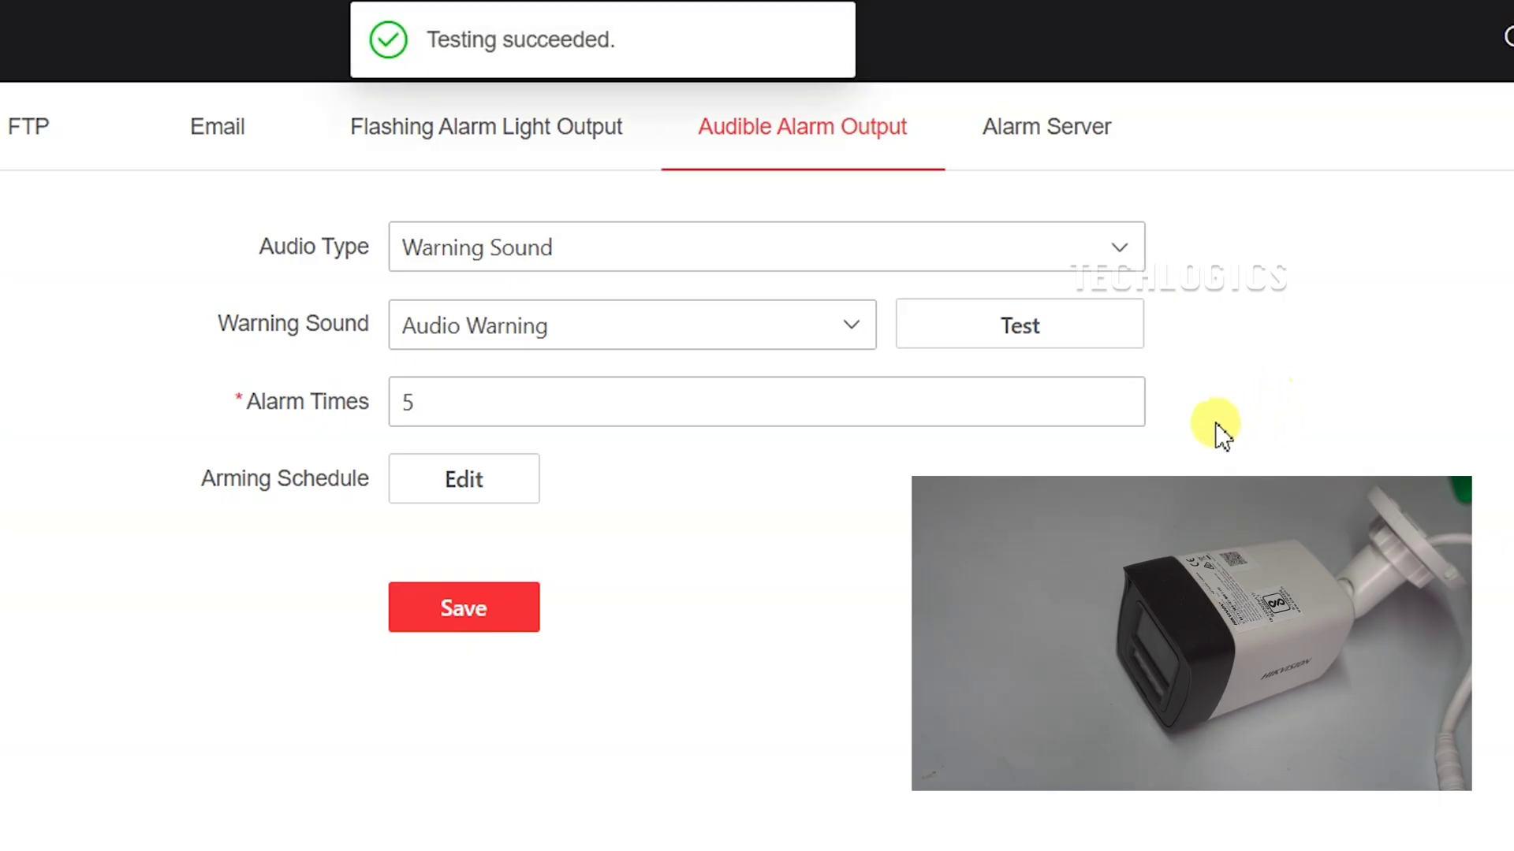
Return to Configuration > Event > Alarm Setting and its Audible Alarm Output settings.
{"action": "left_click", "coordinate": [787, 341]}
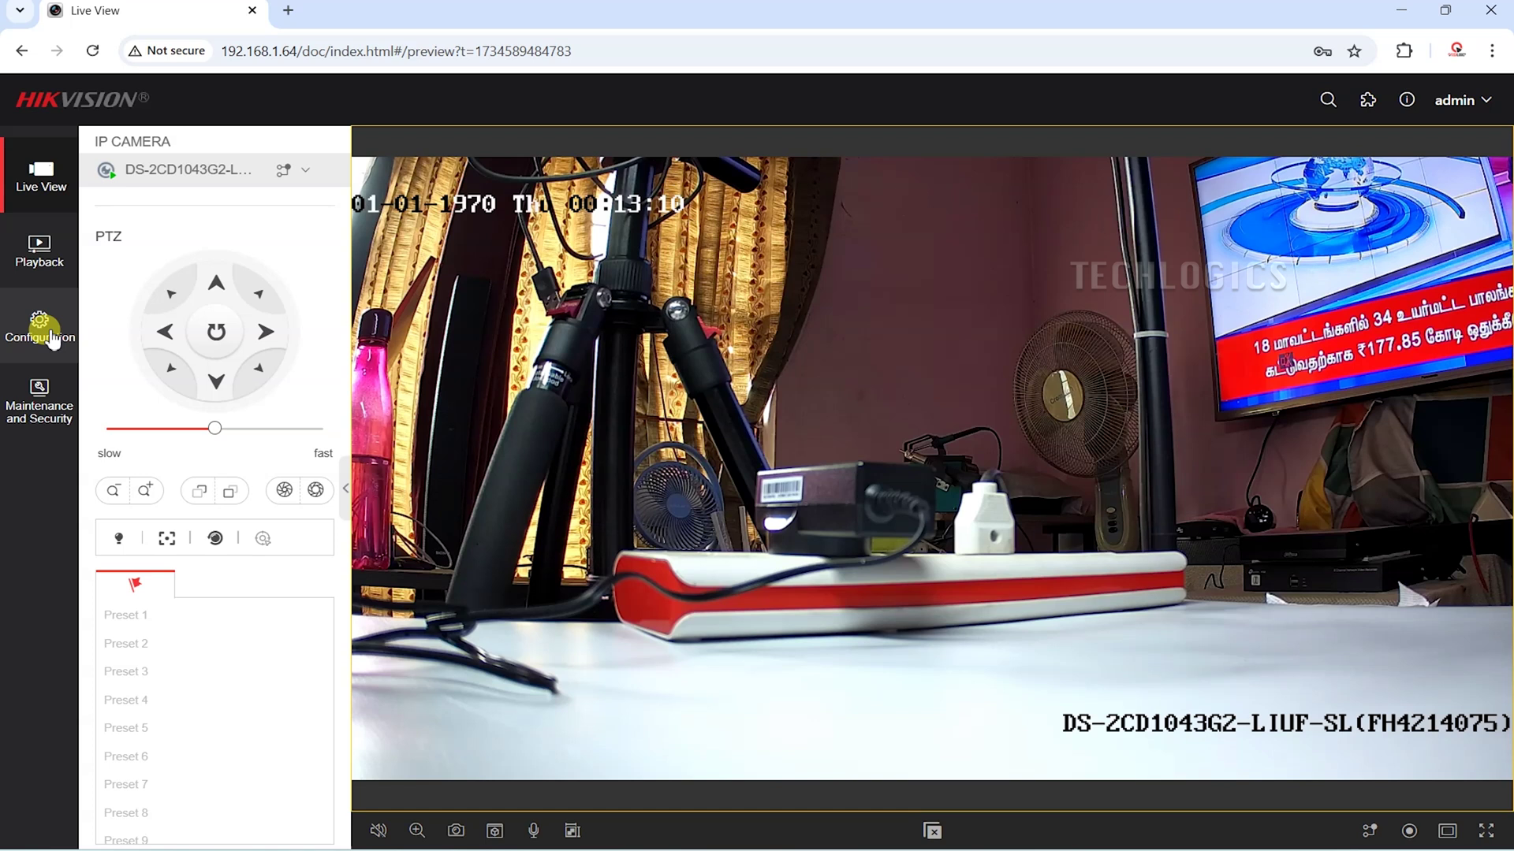
{"action": "left_click", "coordinate": [51, 342]}
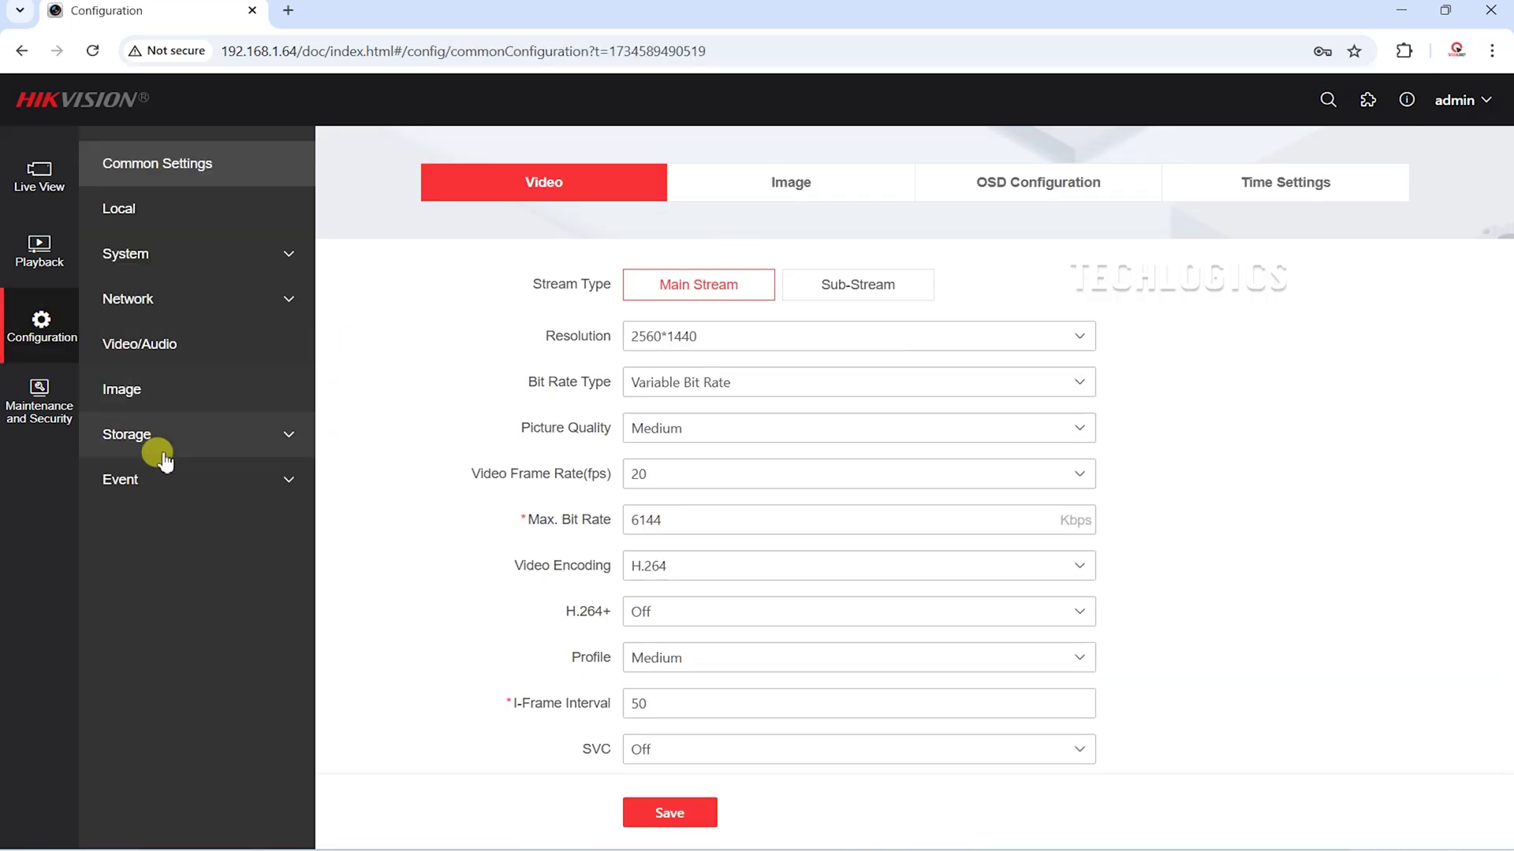
{"action": "left_click", "coordinate": [155, 478]}
{"action": "left_click", "coordinate": [189, 561]}
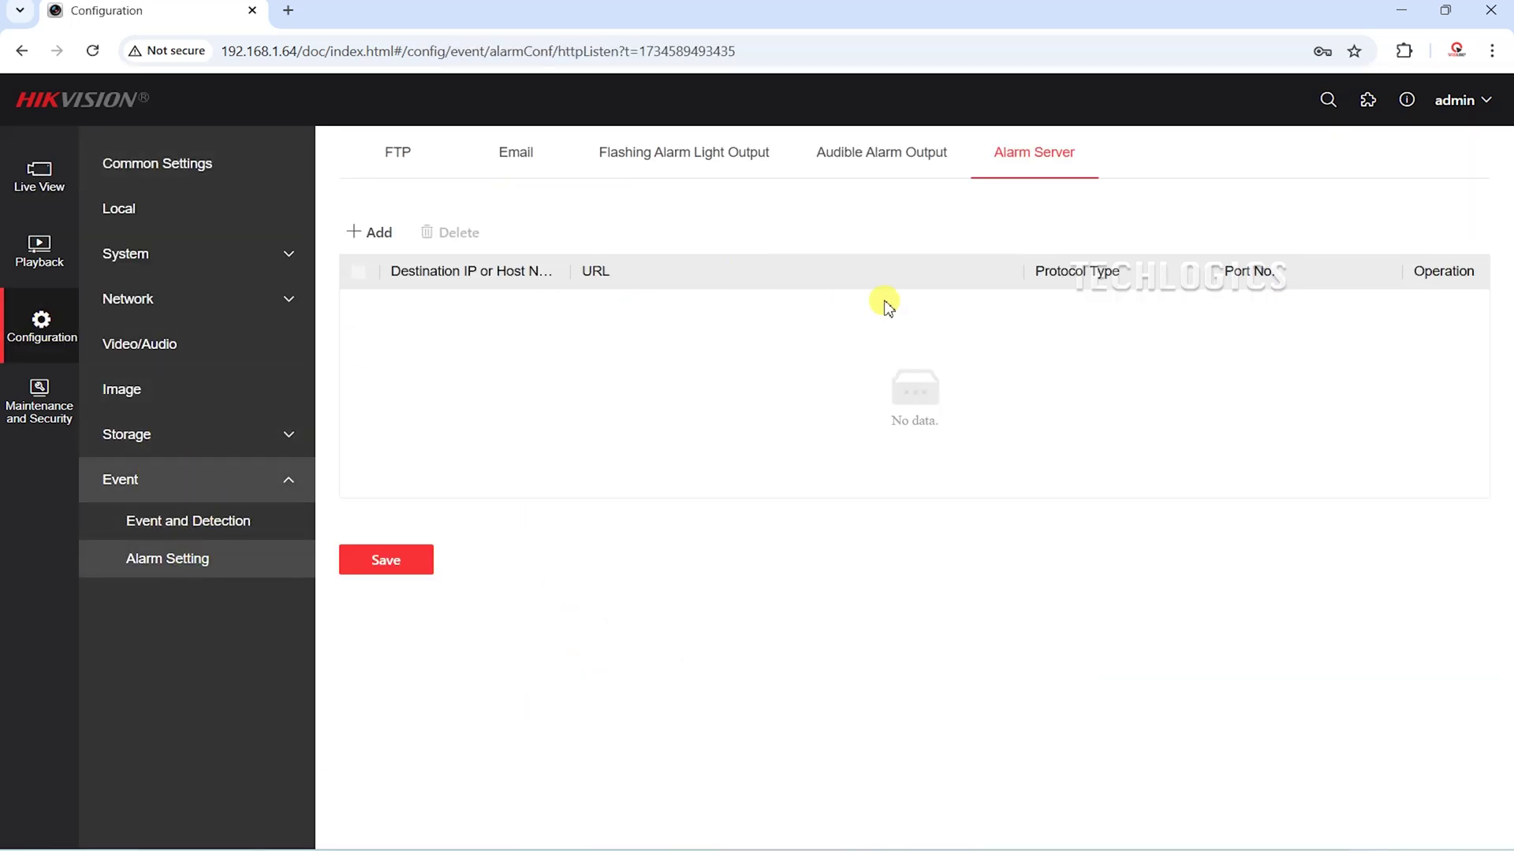
{"action": "left_click", "coordinate": [940, 152]}
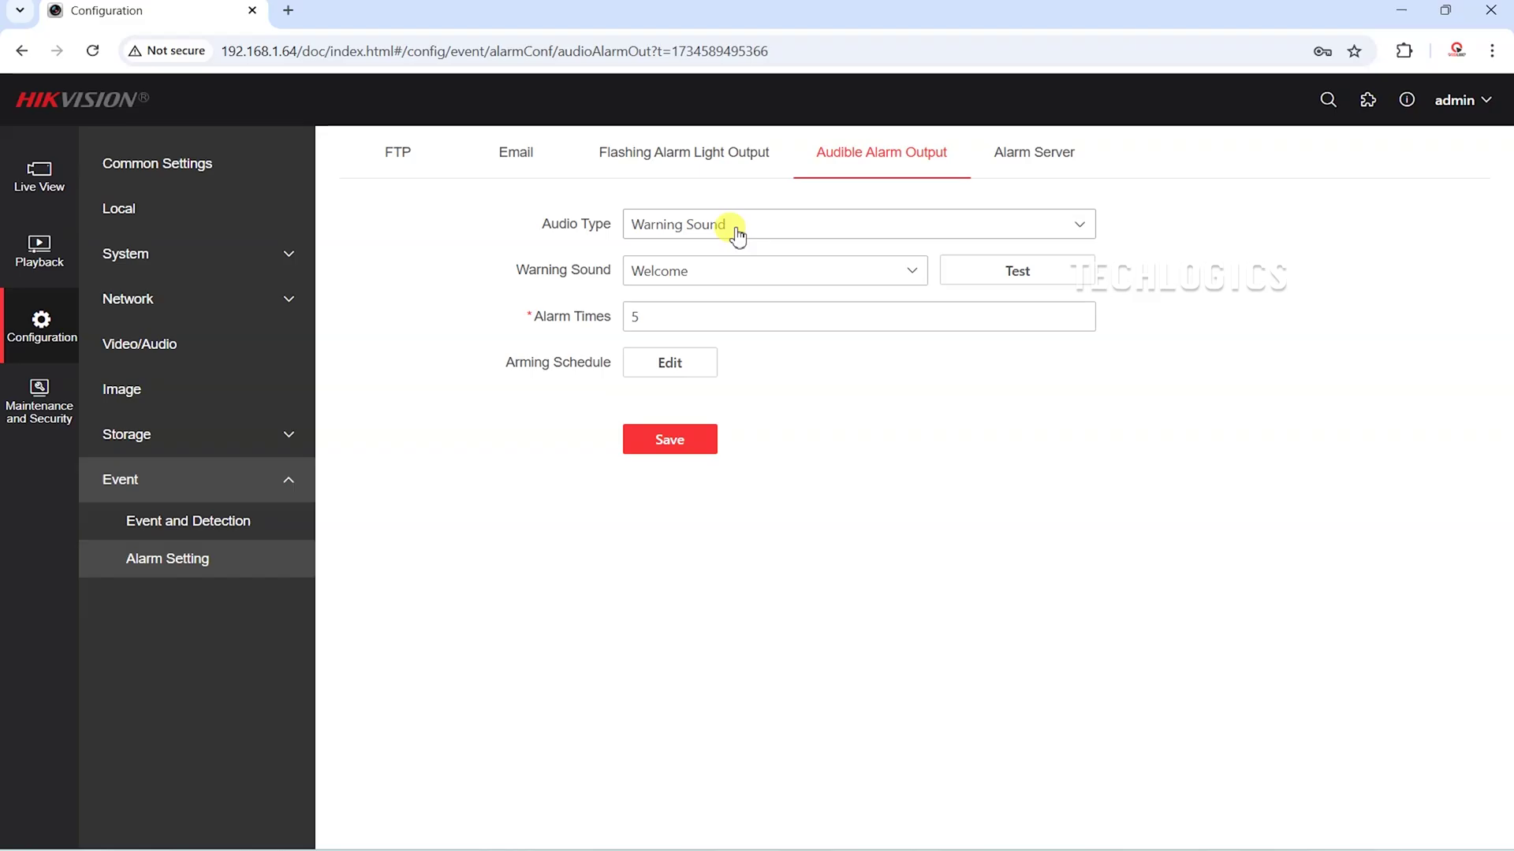
Draw arming periods for all seven days, extending weekdays into the night.
{"action": "left_click", "coordinate": [672, 362]}
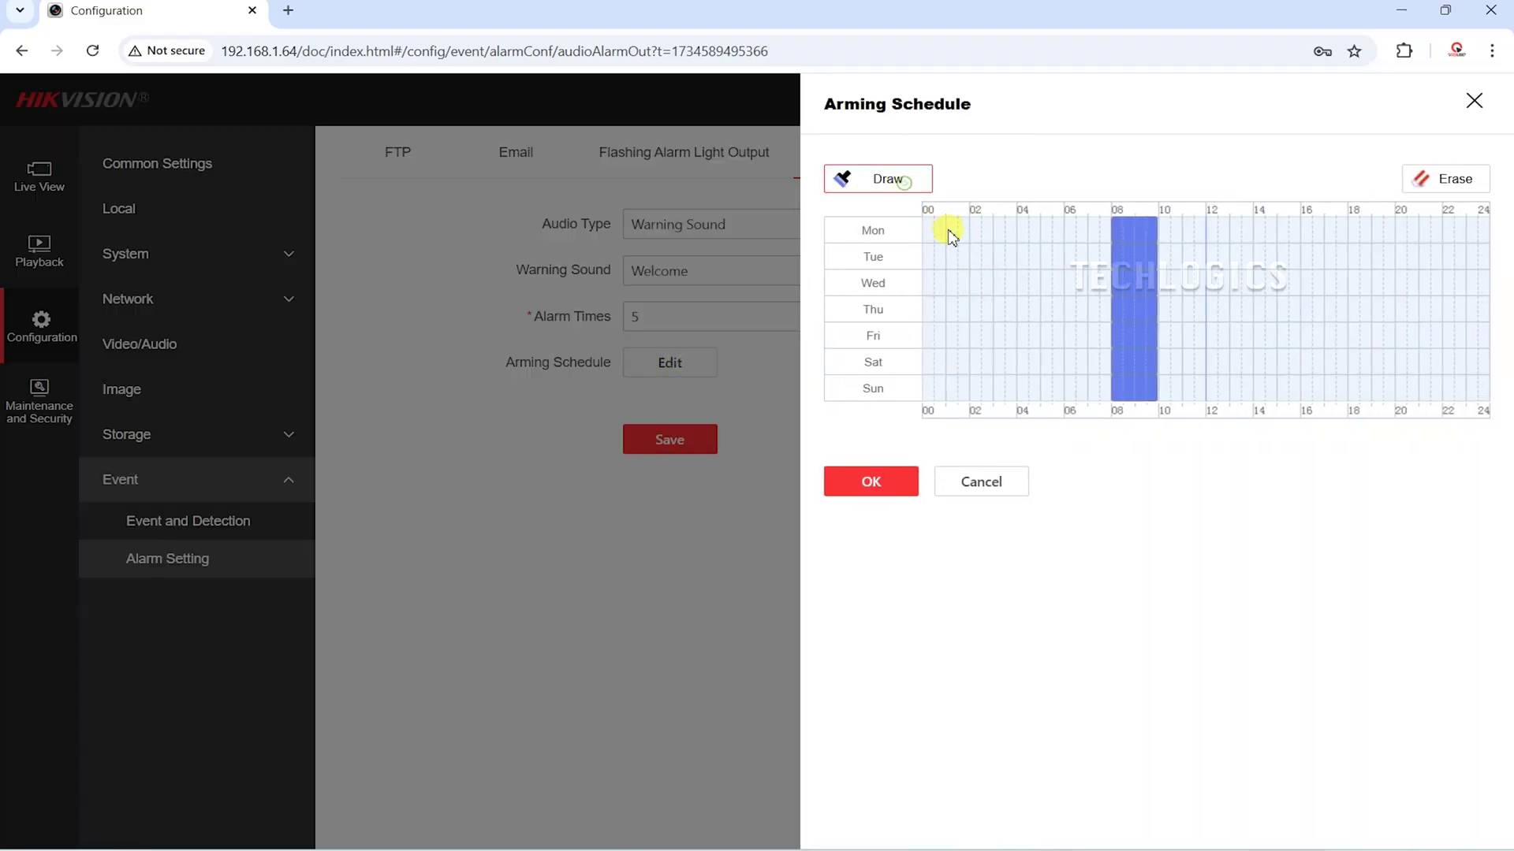
{"action": "left_click_drag", "start_coordinate": [930, 241], "coordinate": [1385, 422]}
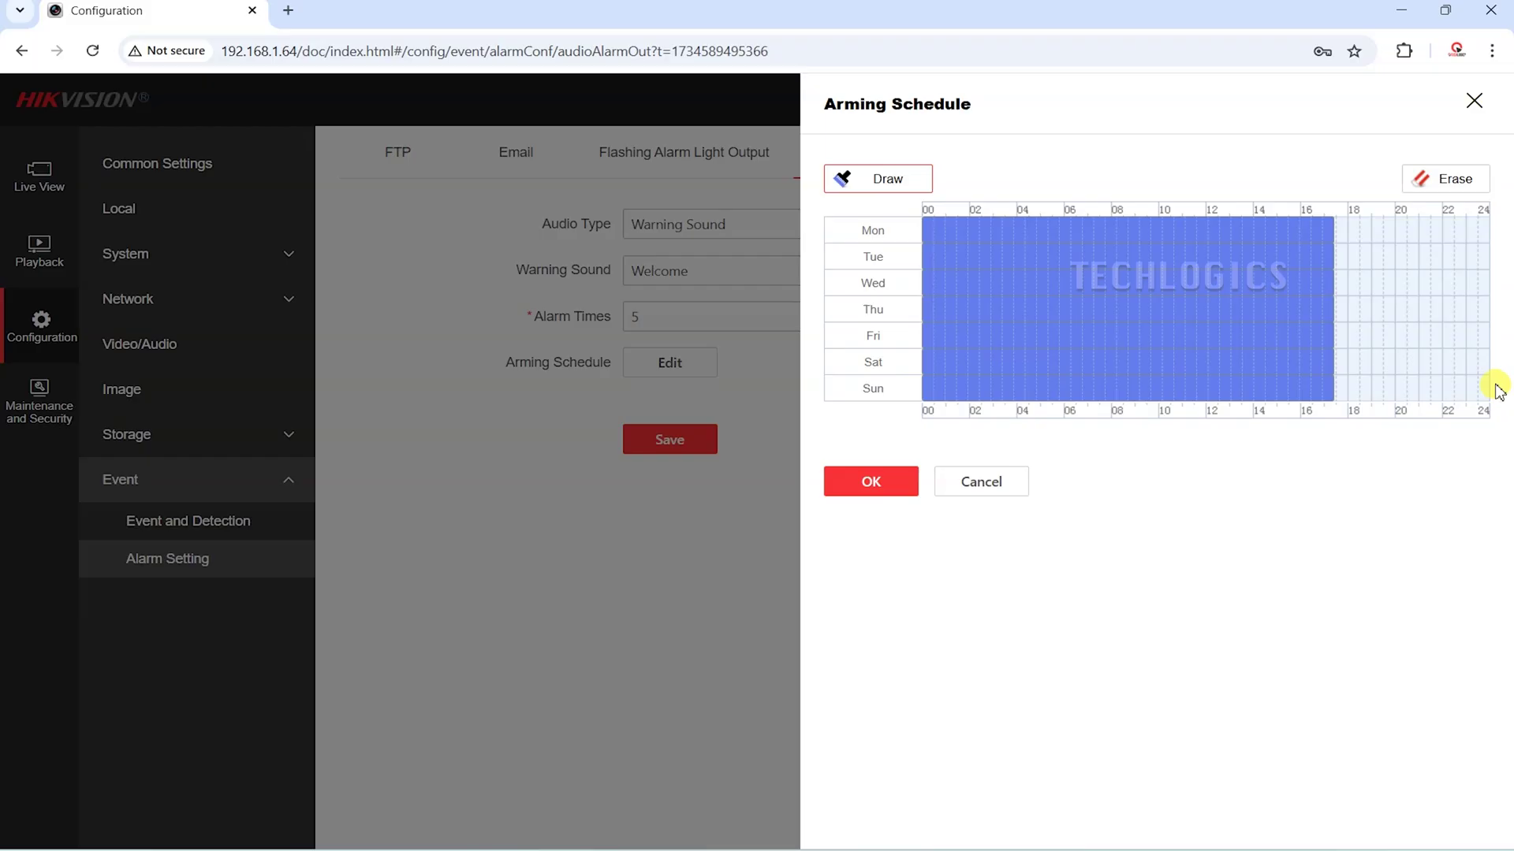
{"action": "left_click_drag", "start_coordinate": [1496, 243], "coordinate": [1493, 236]}
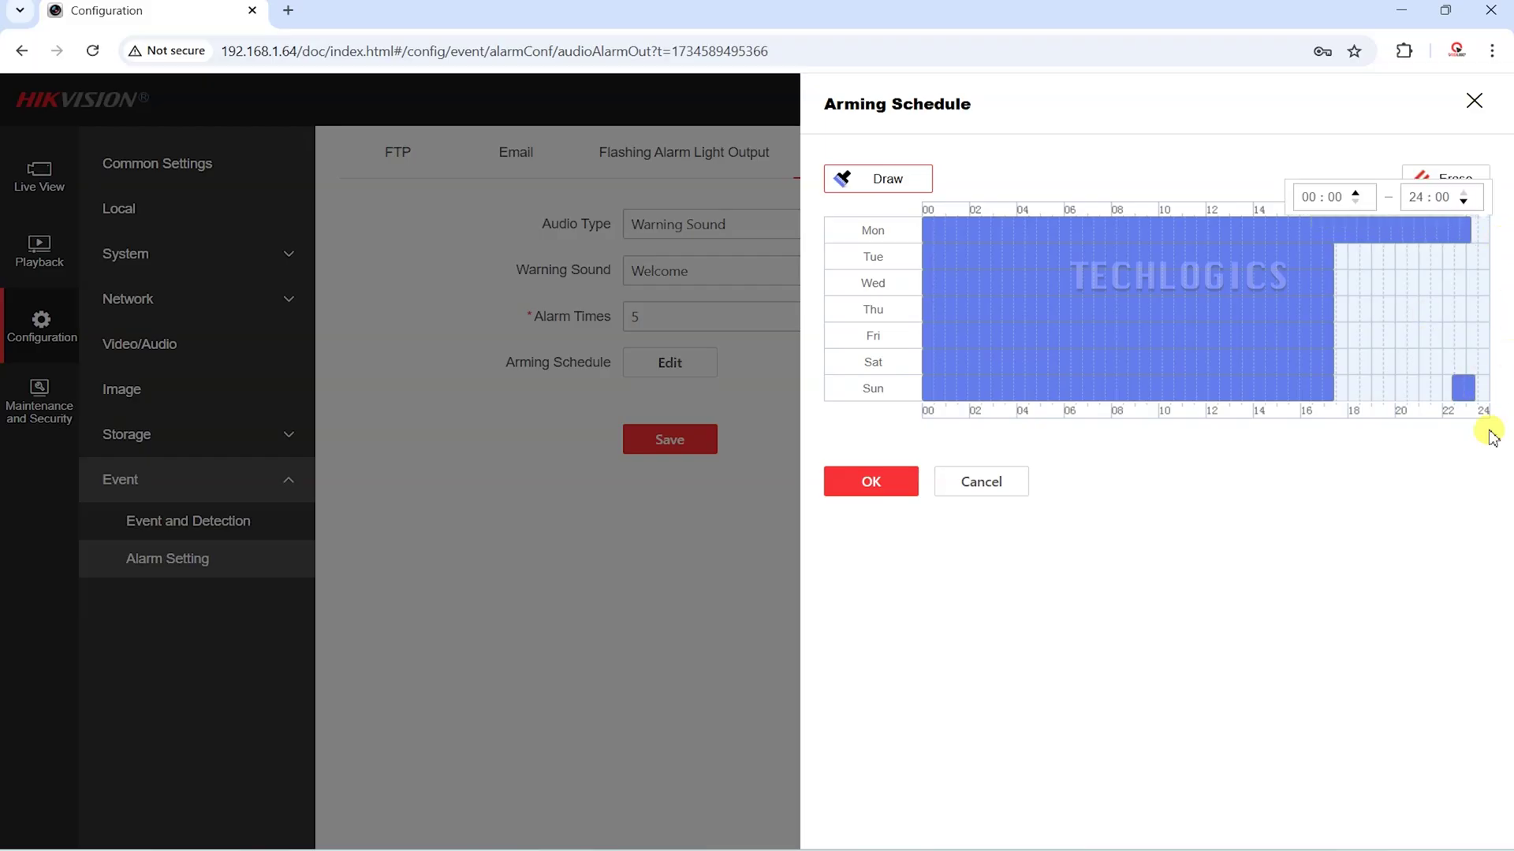
{"action": "left_click_drag", "start_coordinate": [1341, 242], "coordinate": [1469, 343]}
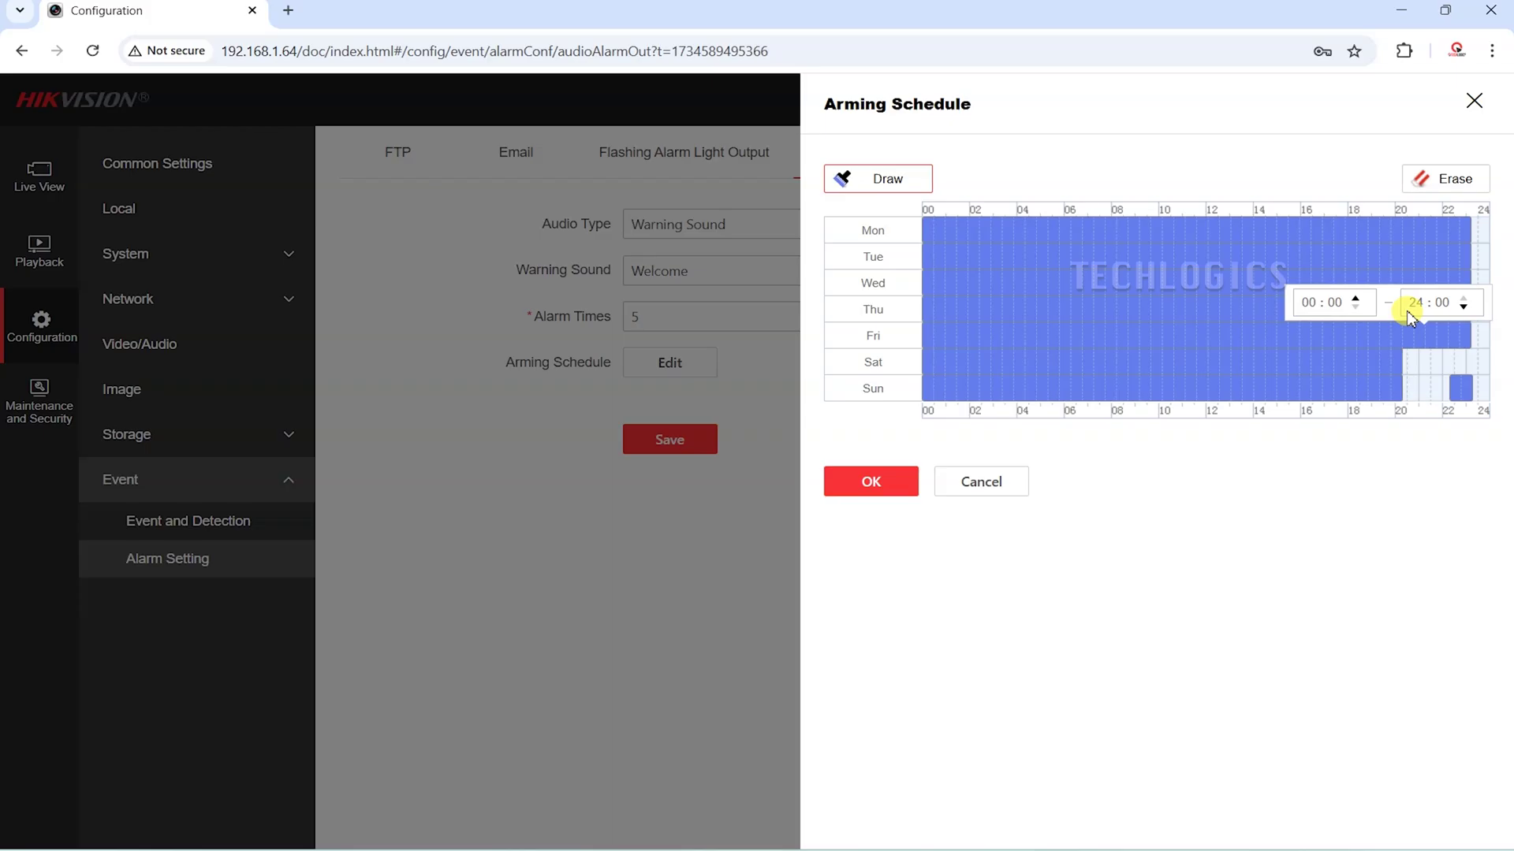
Accept the schedule, save the audible alarm settings and return to Live View.
{"action": "left_click", "coordinate": [912, 486]}
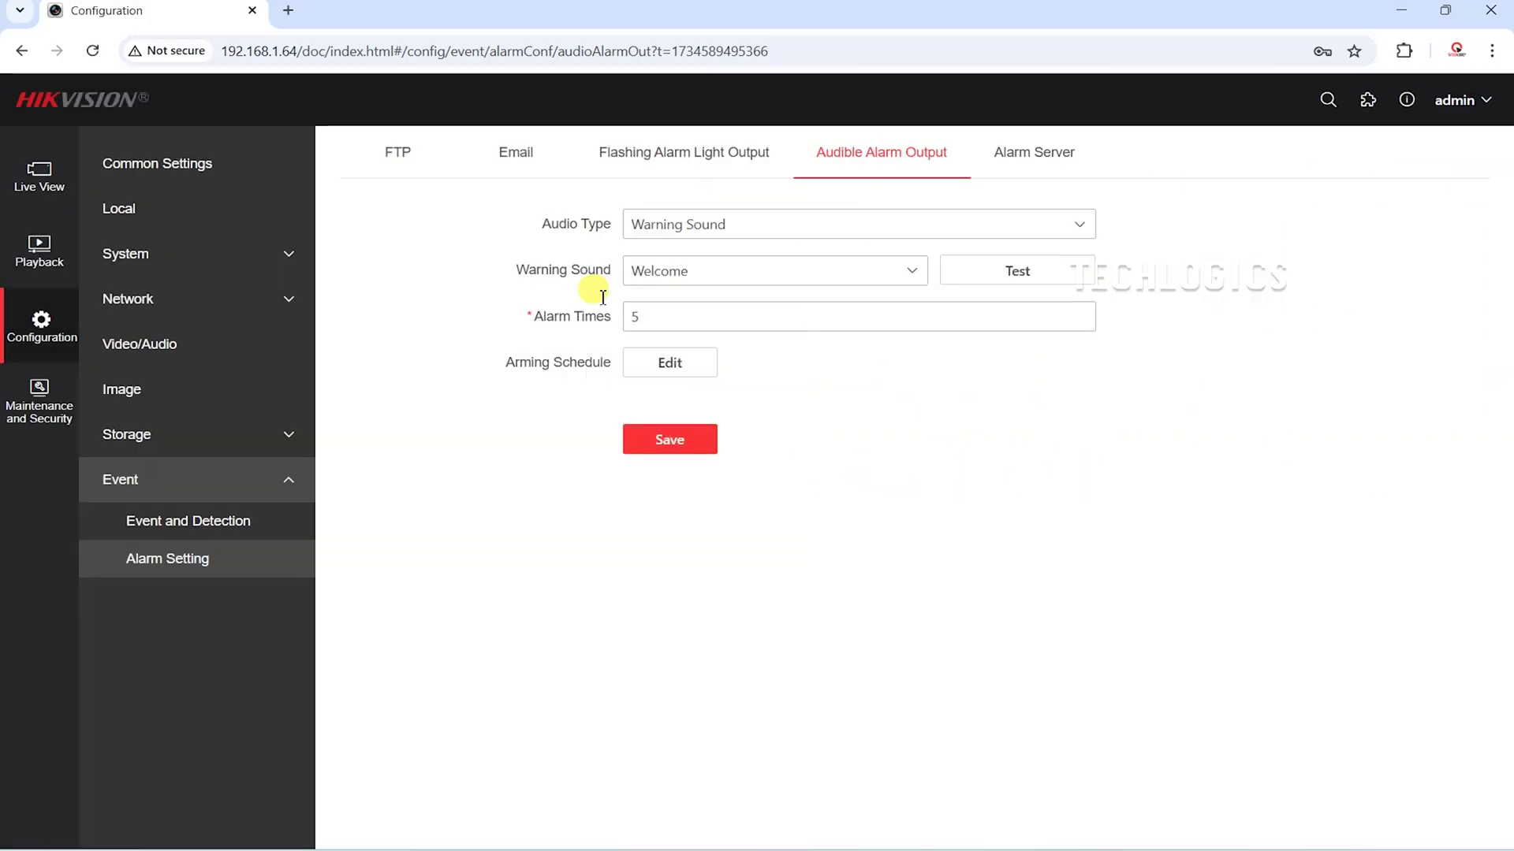
{"action": "left_click", "coordinate": [666, 447]}
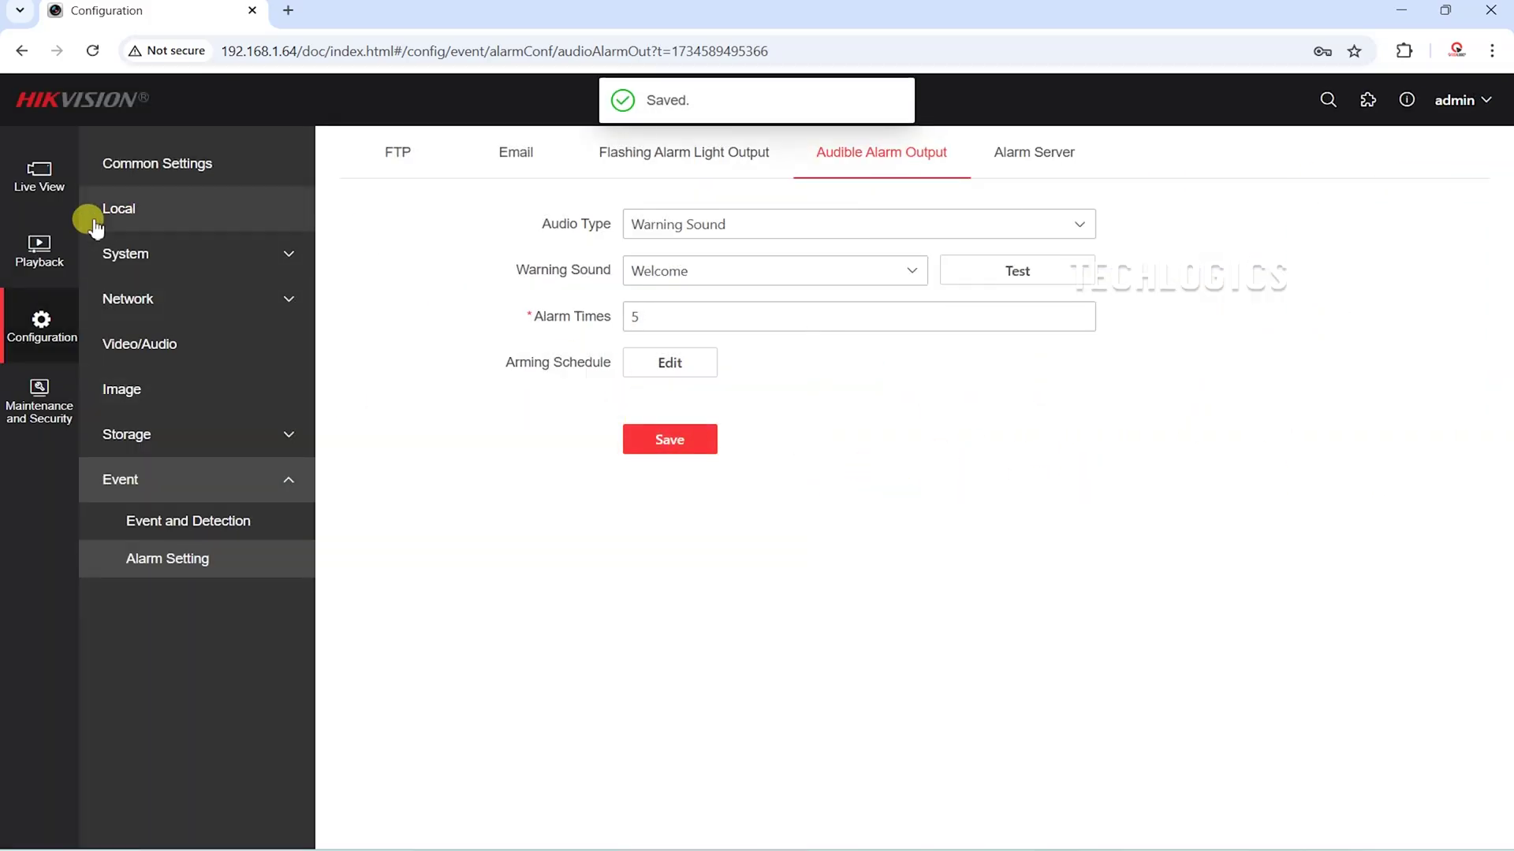
{"action": "left_click", "coordinate": [36, 184]}
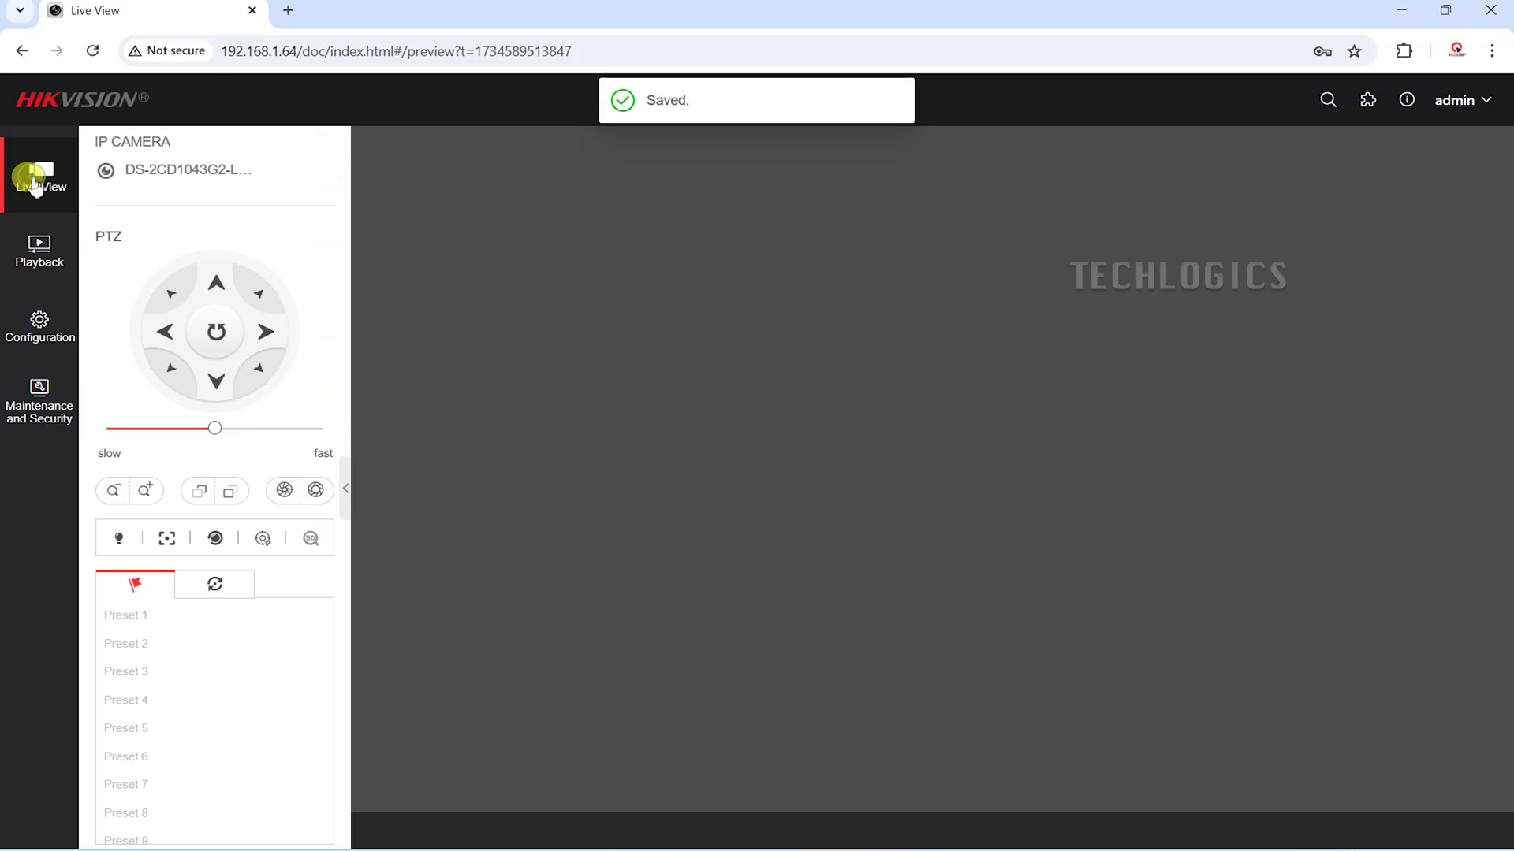